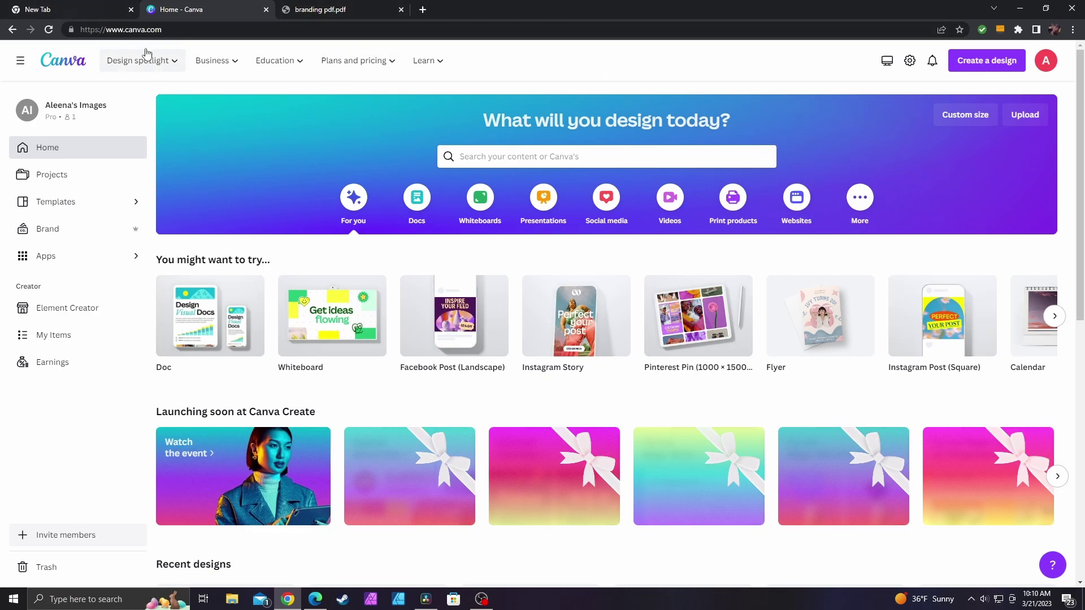
Step: Open the PDF editor page from the Design spotlight's Visual documents list
mouse_move(151, 54)
left_click(136, 190)
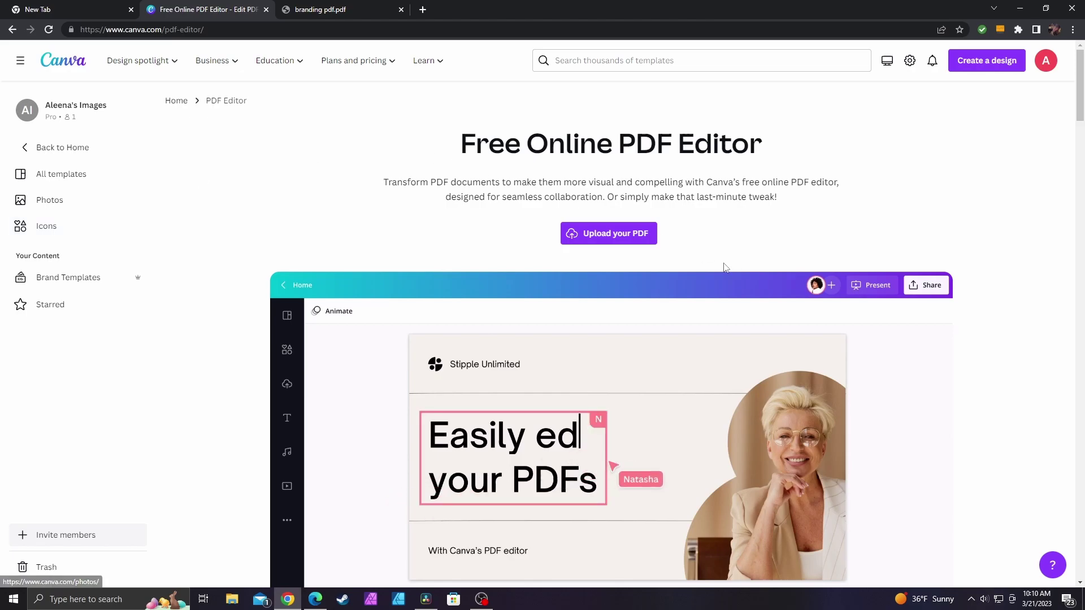
Step: Upload branding pdf.pdf so it opens as a 3-page editable design
left_click(610, 242)
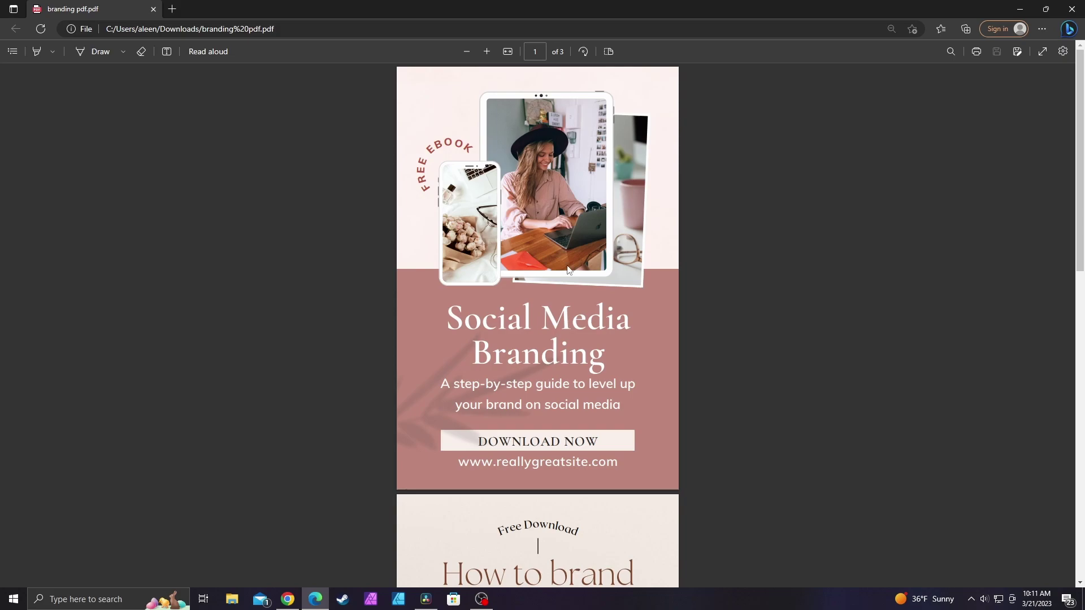
Step: Look through the original PDF's three pages in Edge, then return to the Canva editor
scroll(689, 231, "down", 1)
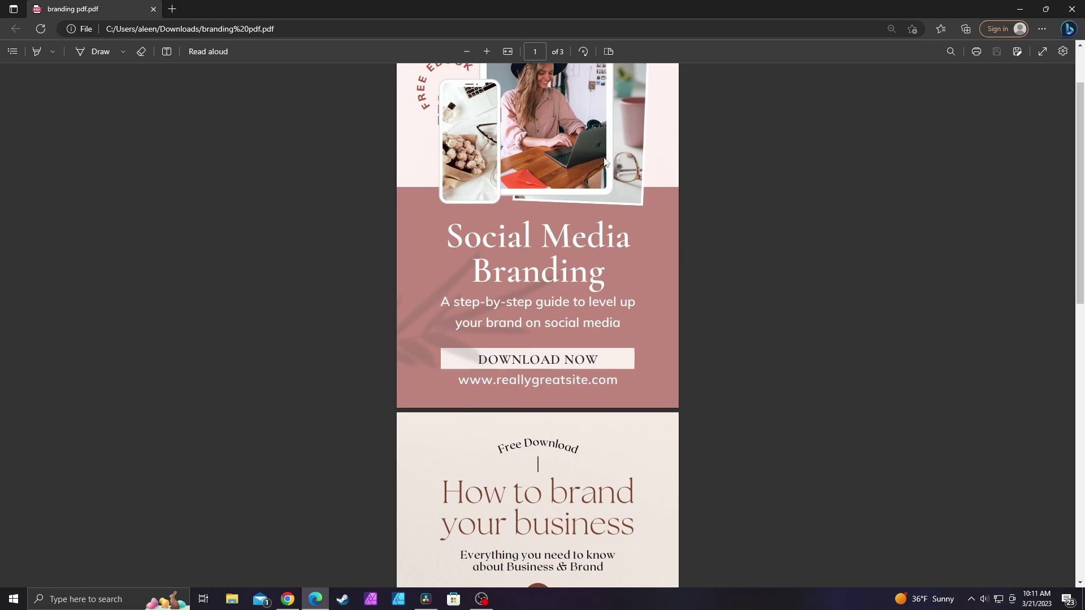
scroll(552, 337, "down", 6)
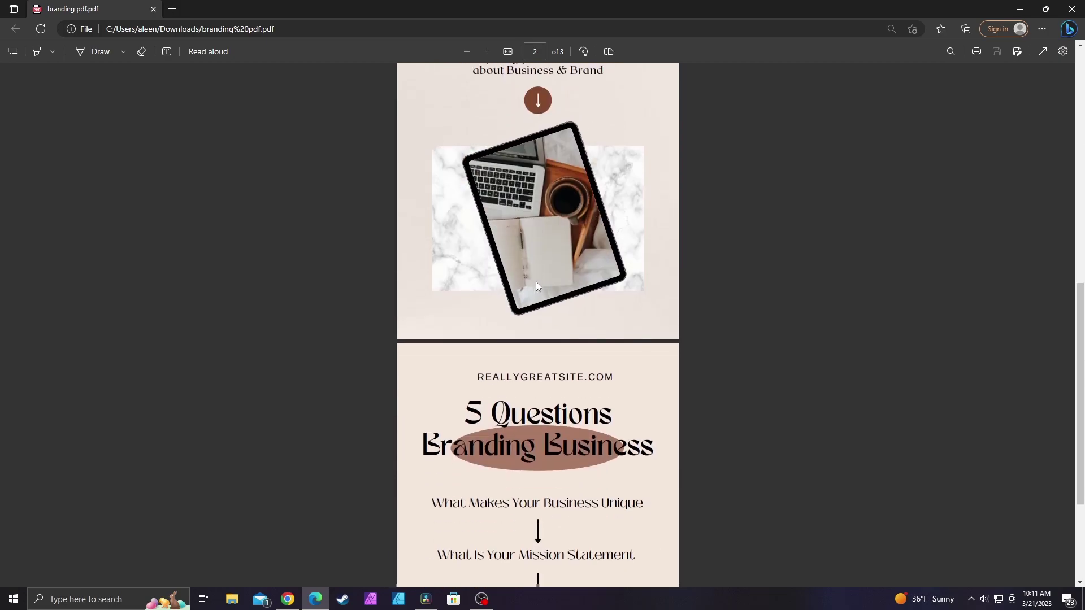
scroll(536, 281, "down", 2)
left_click(288, 599)
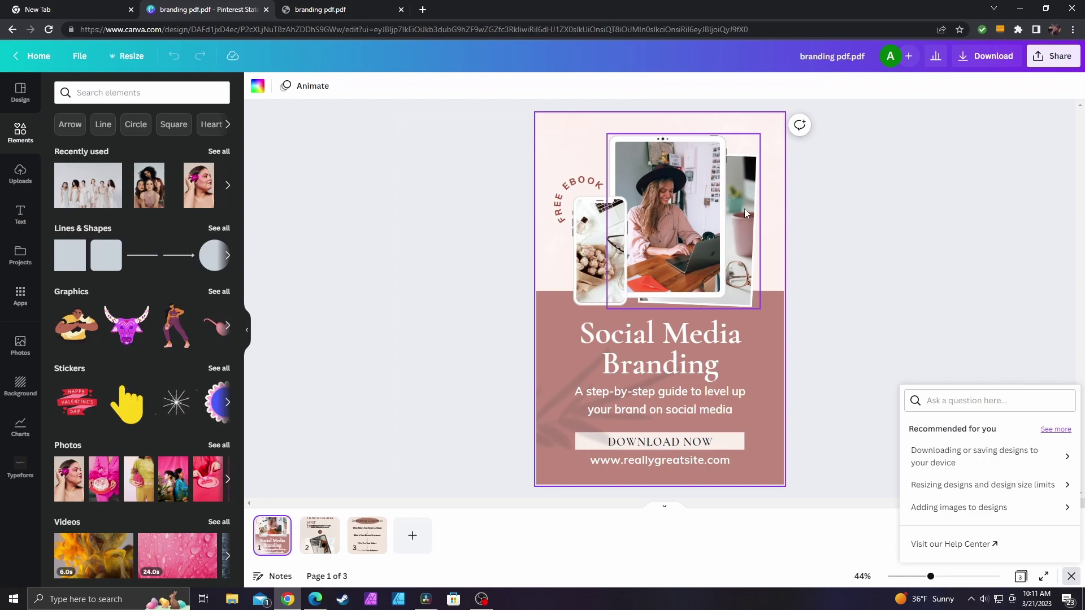
scroll(838, 419, "down", 3)
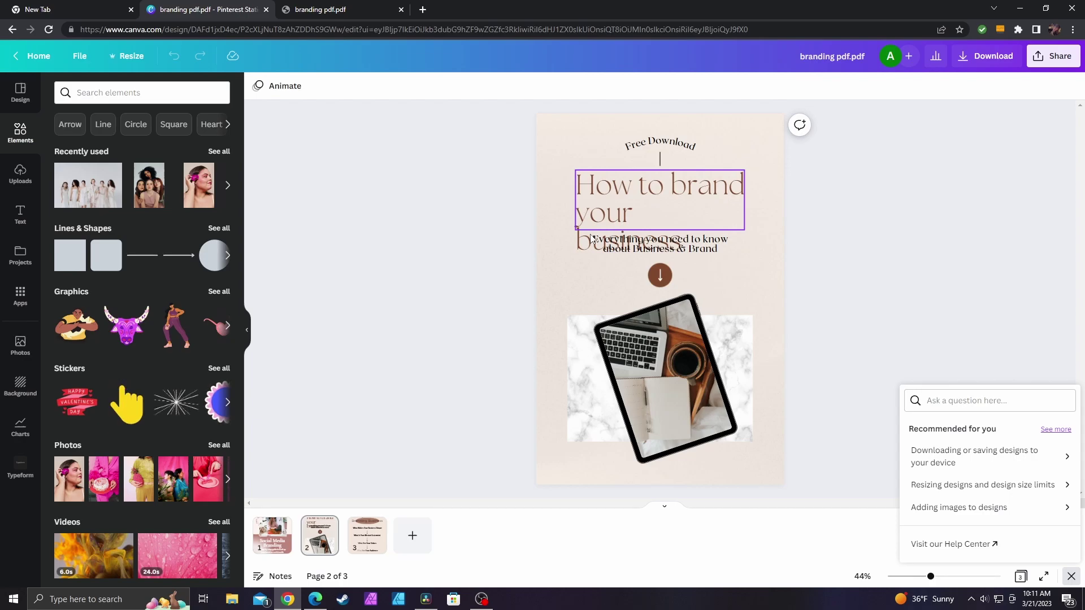
scroll(699, 229, "down", 3)
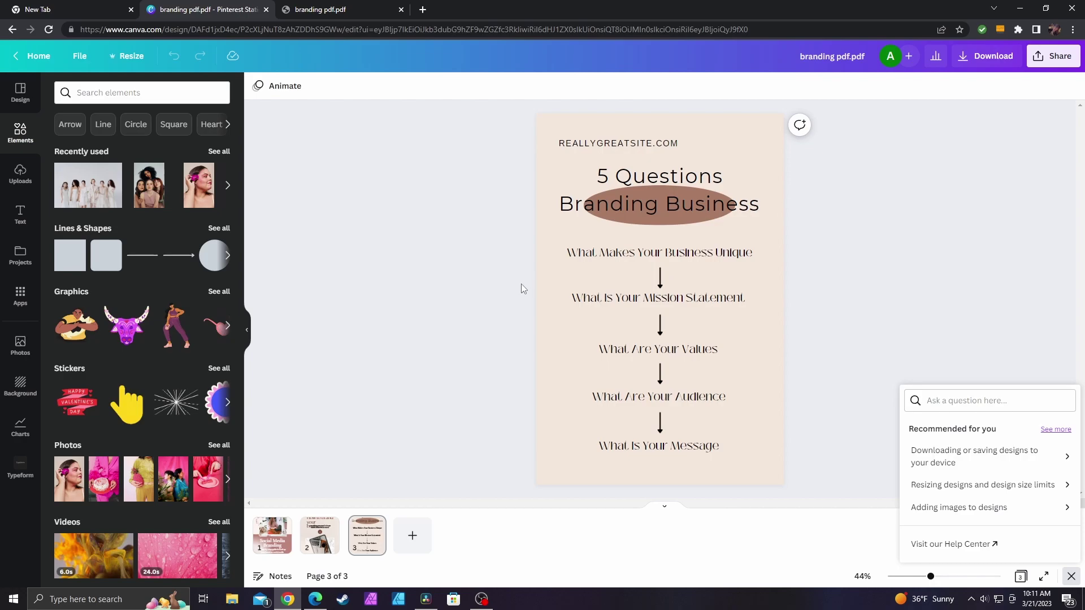
scroll(520, 284, "up", 6)
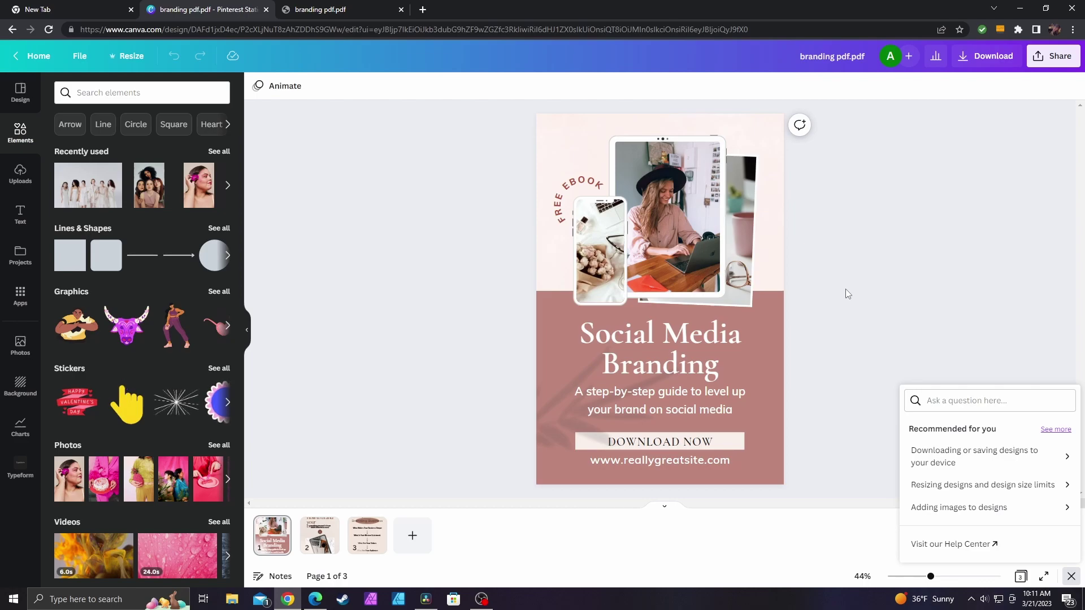
Step: Fill page 1's tablet frame with the portrait of a woman holding a pink flower
left_click_drag(204, 193, 667, 220)
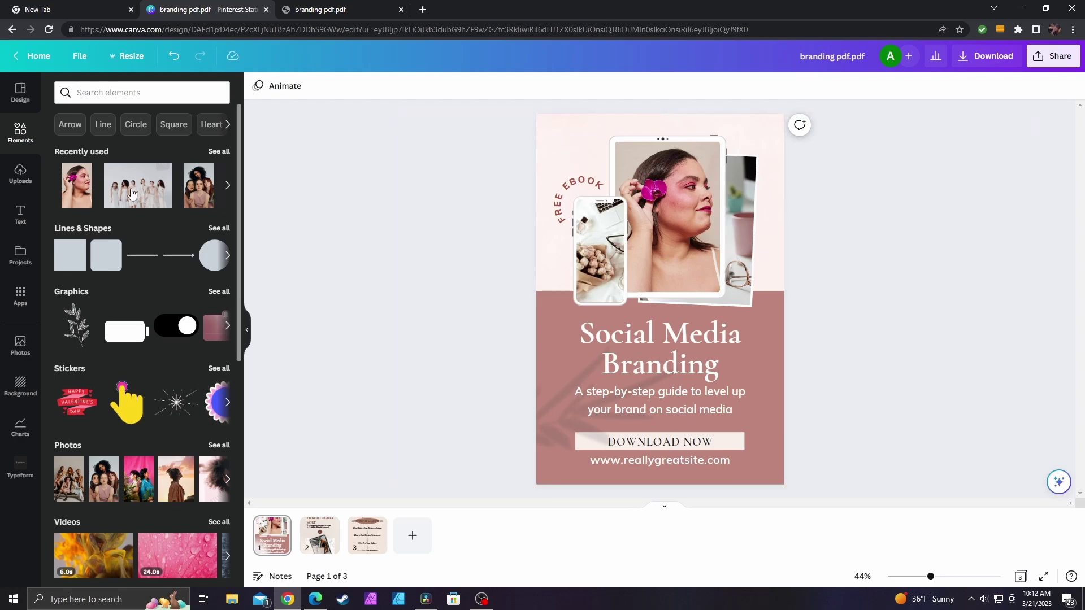
mouse_move(207, 170)
left_mouse_down()
mouse_move(281, 213)
mouse_move(553, 222)
mouse_move(618, 296)
mouse_move(613, 242)
mouse_move(201, 180)
left_mouse_up()
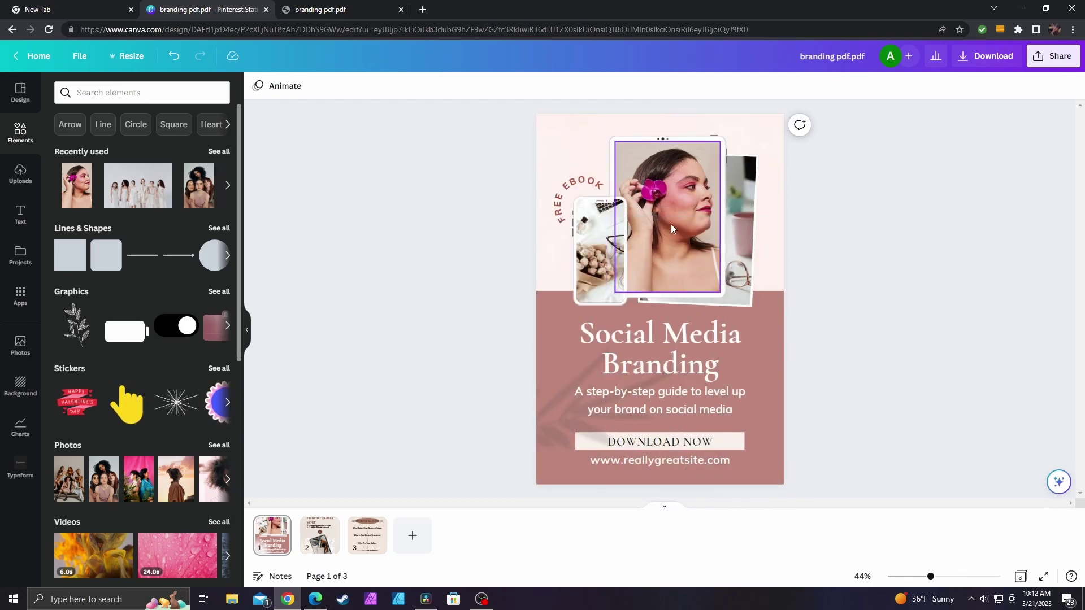
scroll(670, 224, "up", 3)
scroll(360, 236, "up", 2)
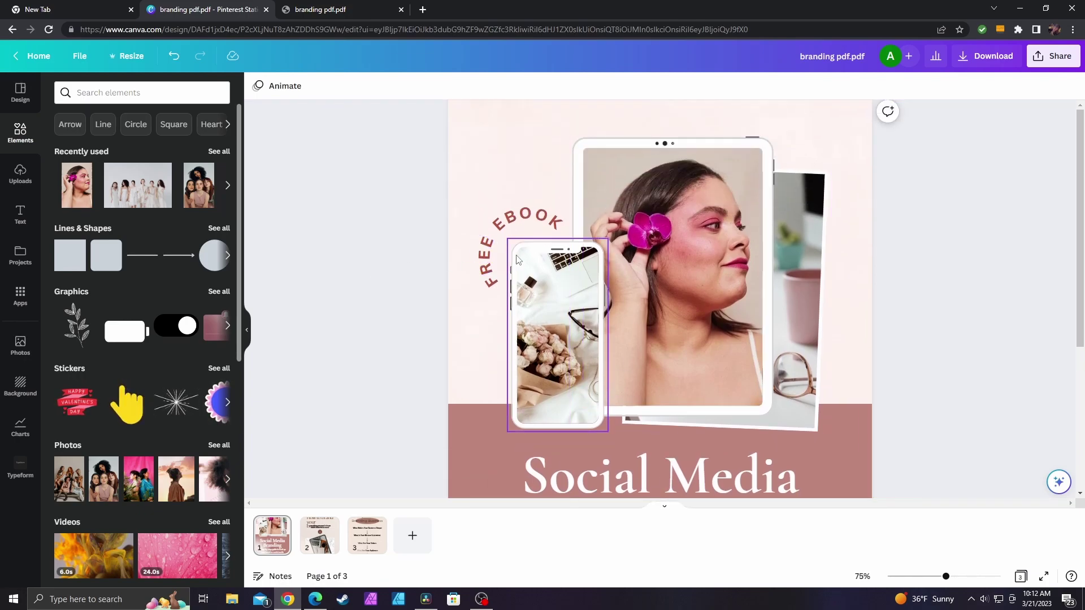
Step: Move the phone image aside and fill the phone frame with the four-women photo
left_click_drag(514, 258, 504, 310)
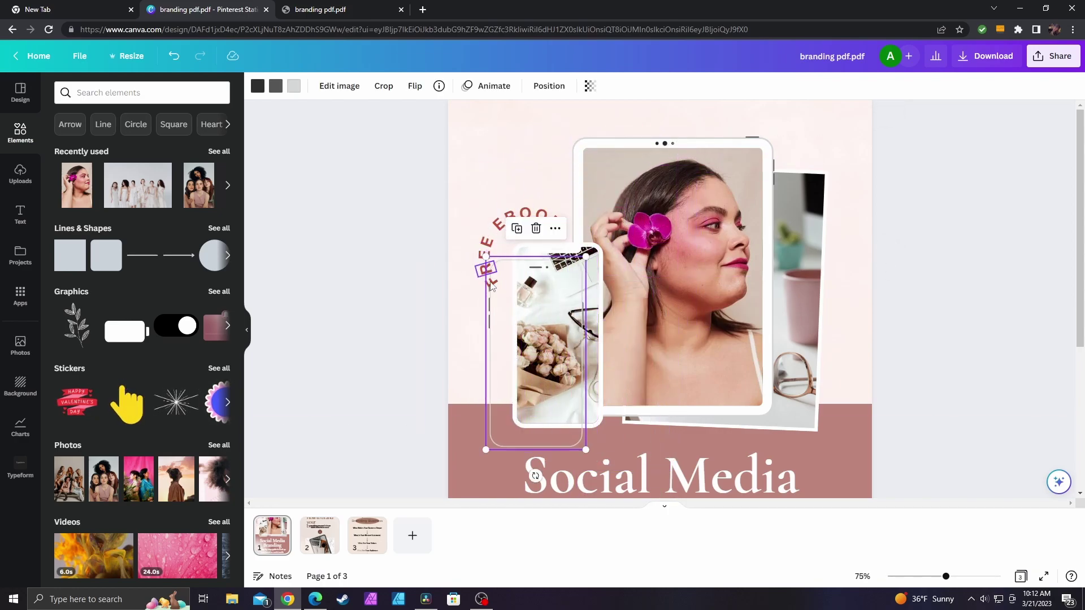
scroll(569, 263, "down", 4)
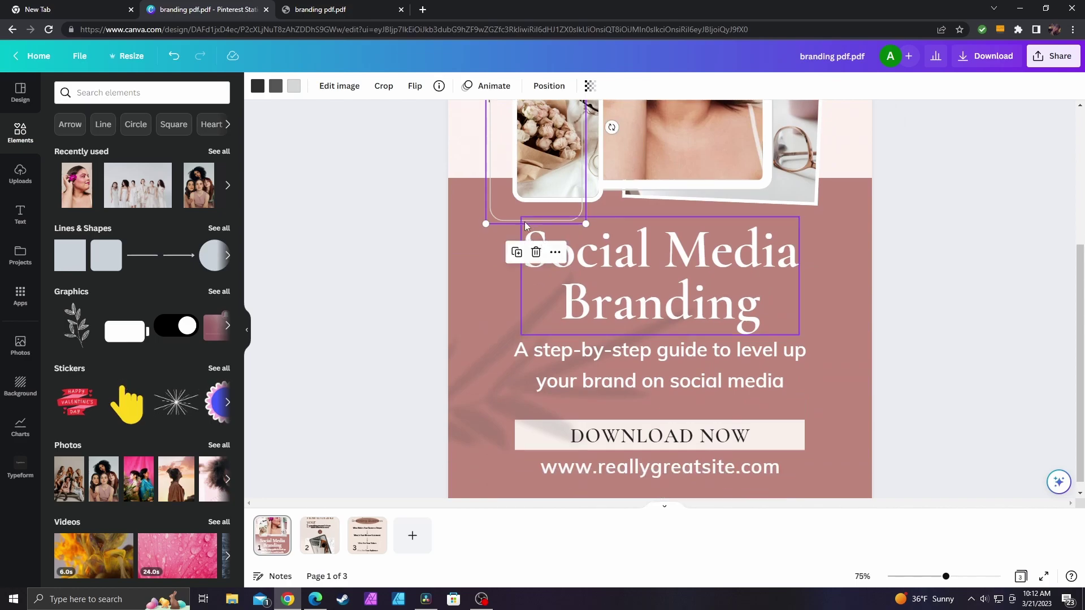
left_click_drag(490, 213, 471, 384)
scroll(599, 225, "up", 4)
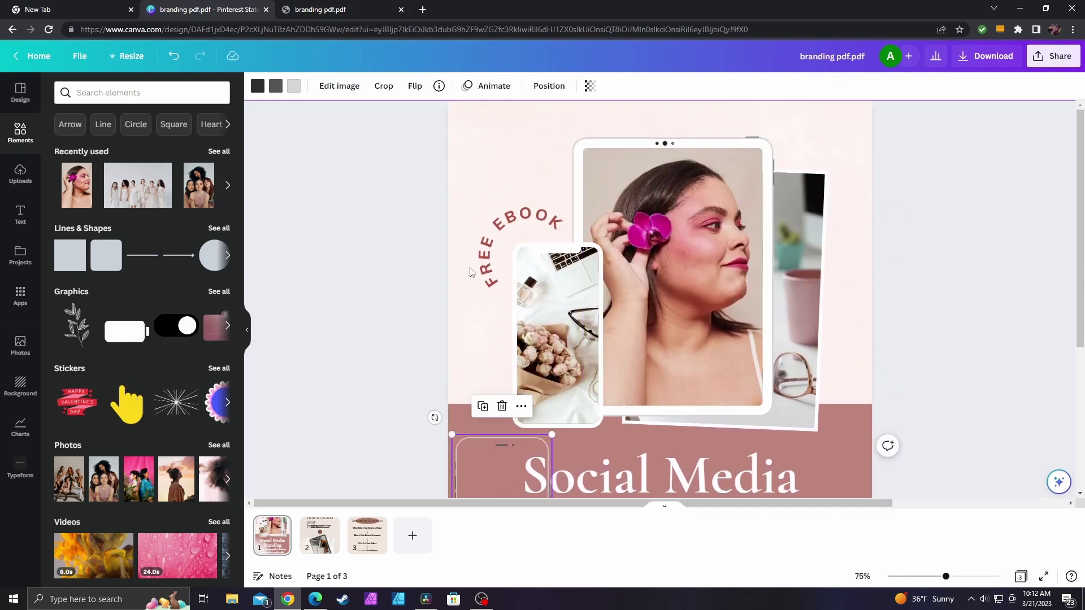
left_click_drag(199, 184, 529, 338)
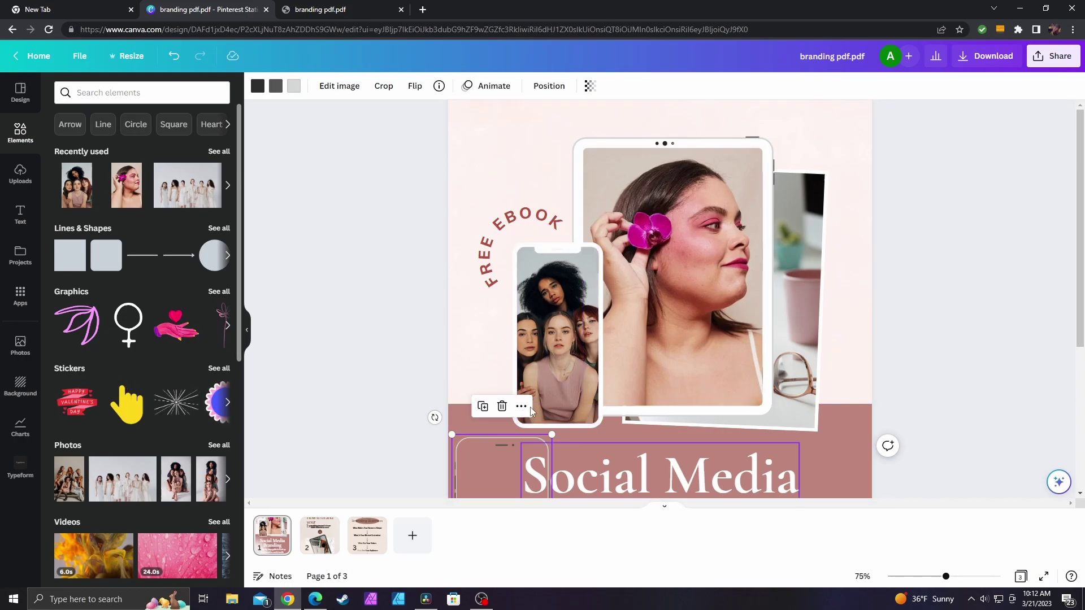
scroll(534, 305, "down", 3)
scroll(534, 305, "up", 1)
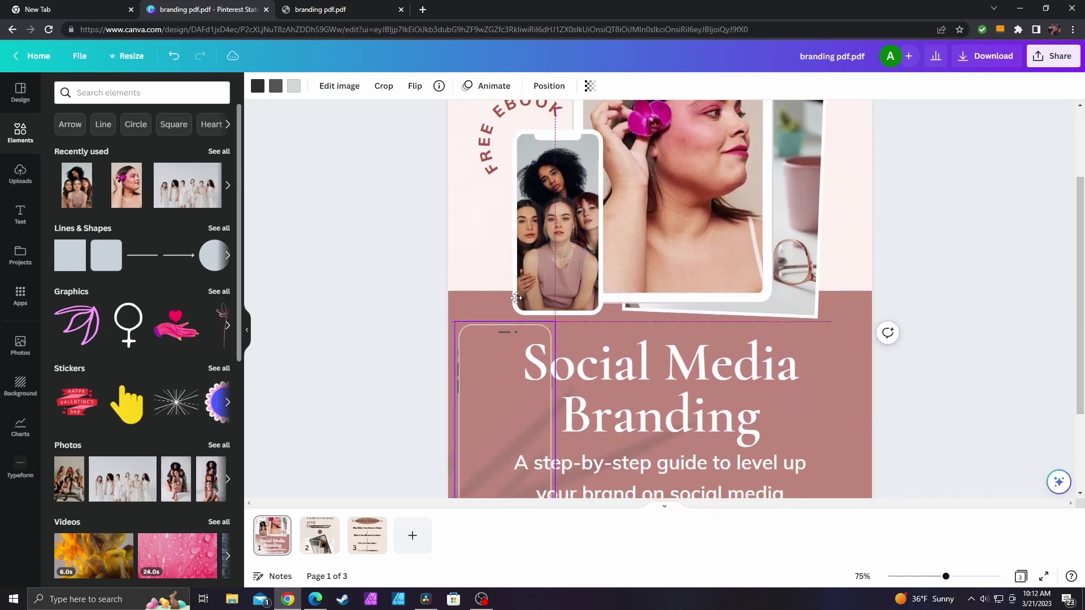
Step: Move the phone frame back up and drop the women-in-white photo onto the cover
left_click_drag(531, 334, 556, 141)
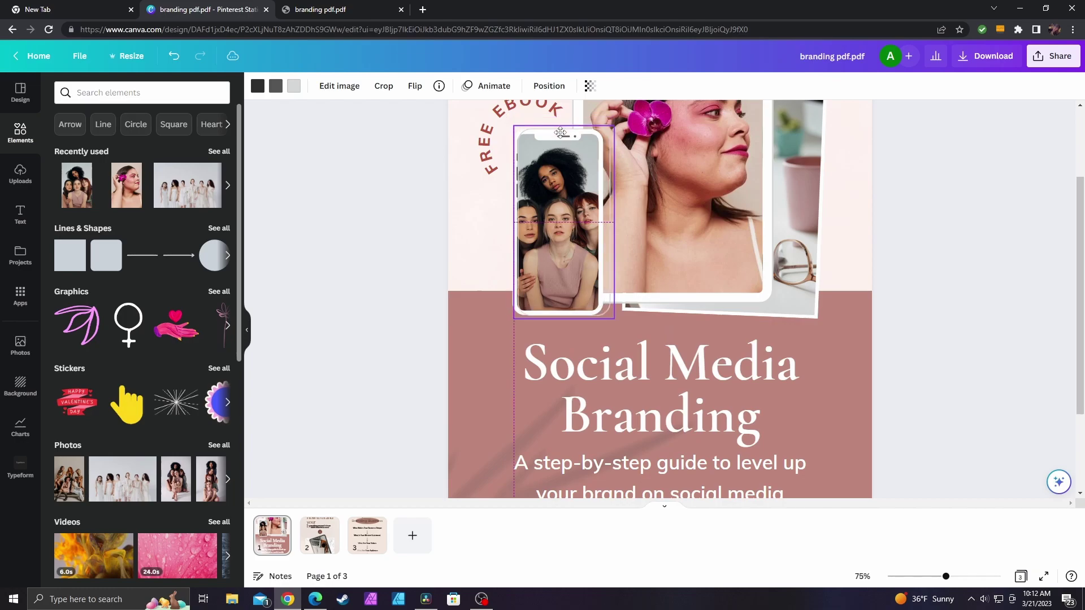
scroll(816, 204, "up", 2)
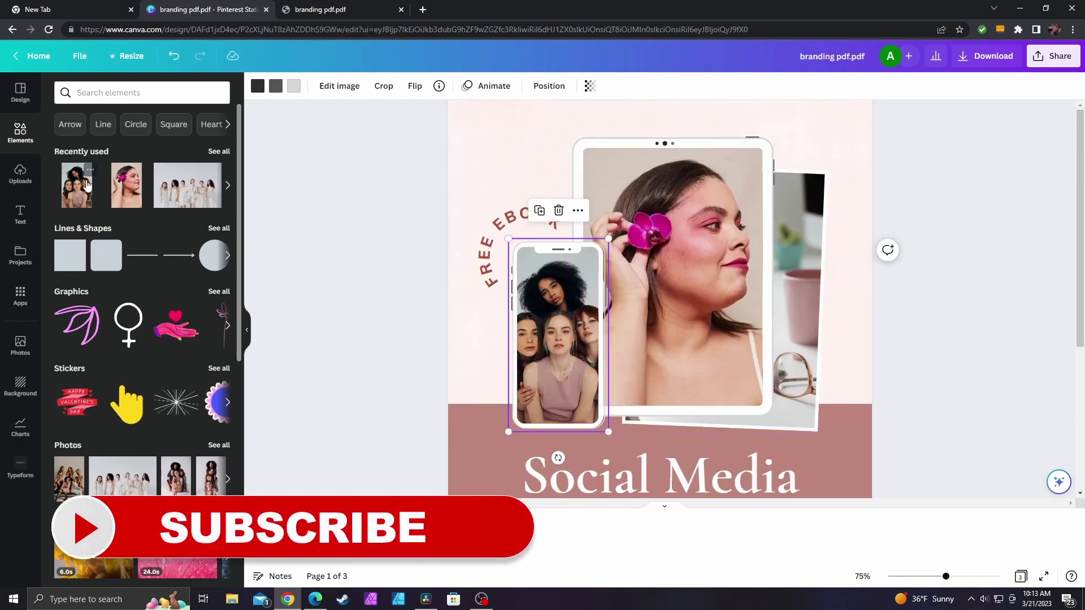
left_click_drag(184, 189, 794, 244)
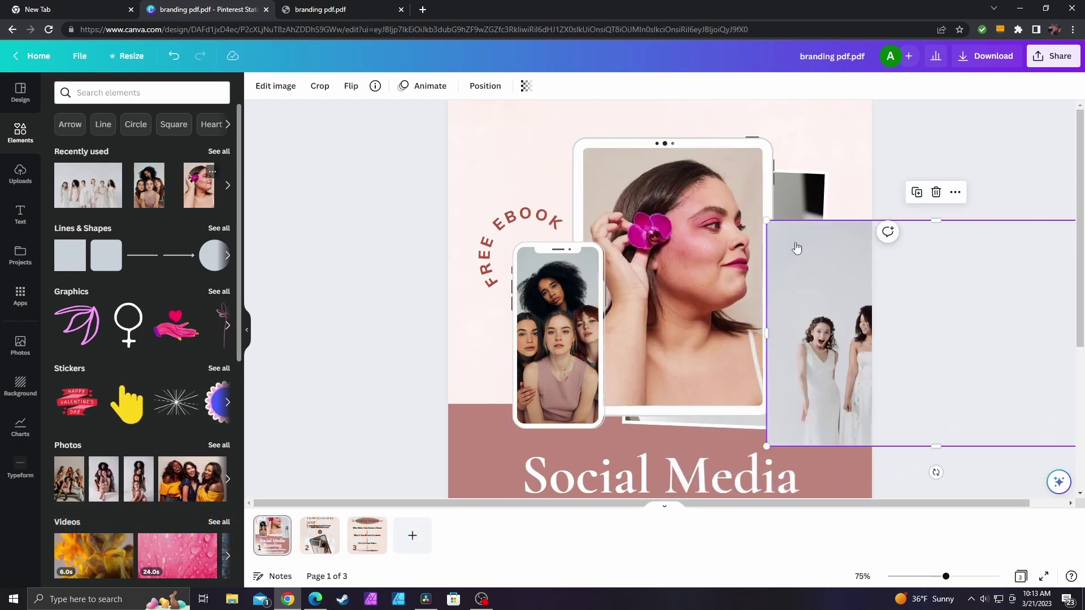
Step: Undo the misplaced photo, then fill the tilted back frame with the women-in-white photo
key("ctrl+z")
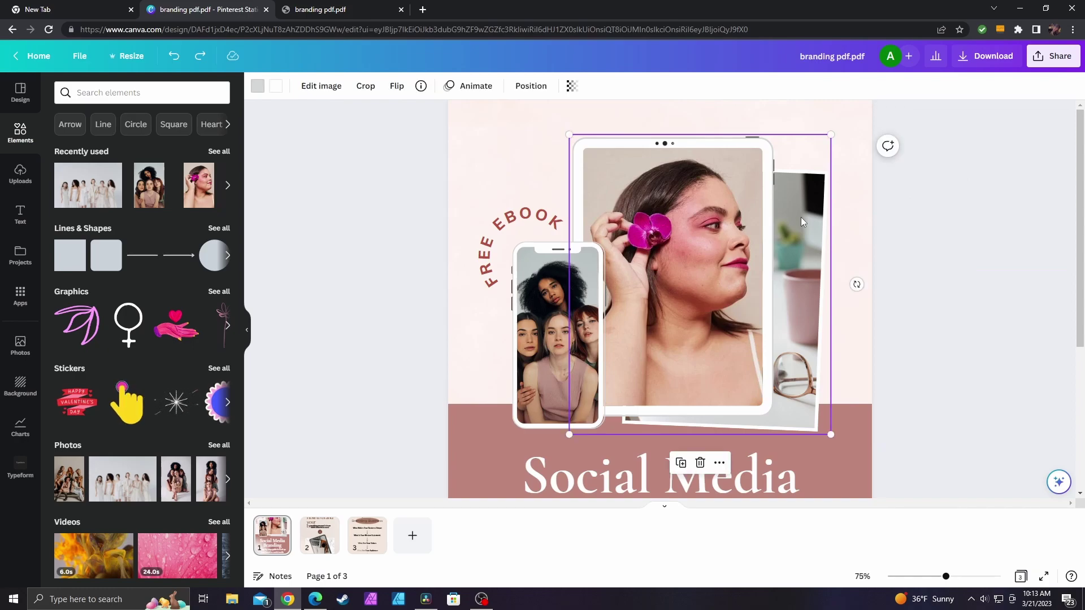
left_click_drag(801, 199, 658, 237)
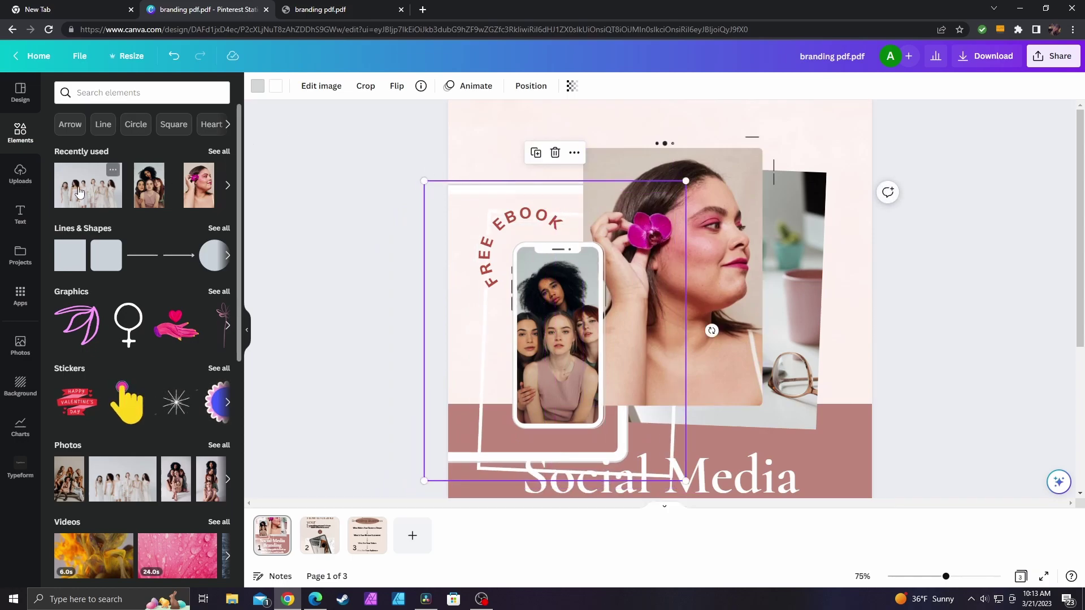
left_click_drag(88, 187, 782, 223)
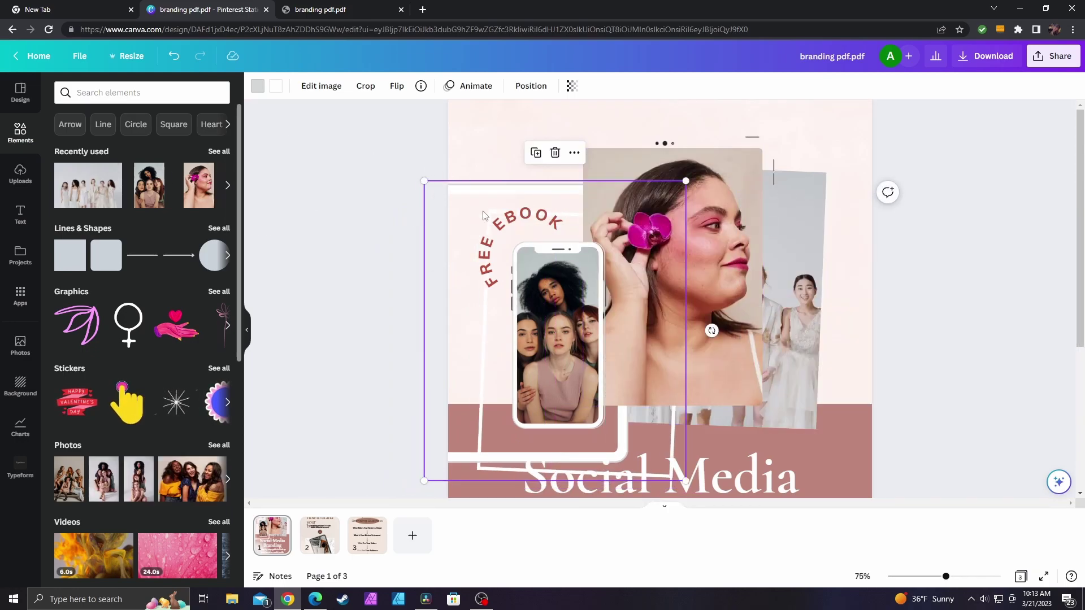
left_click_drag(553, 196, 695, 143)
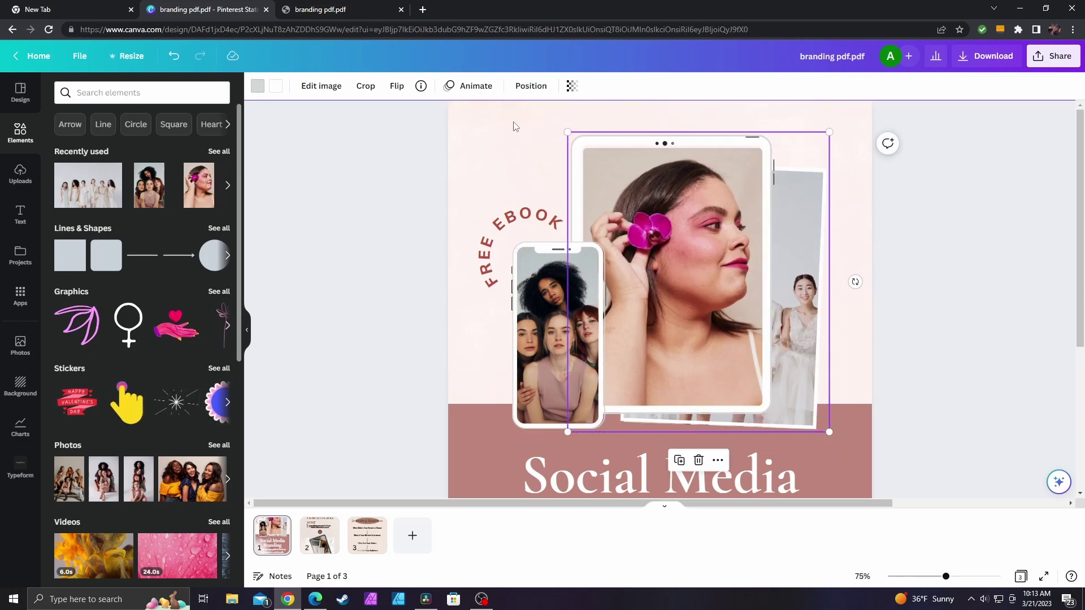
scroll(595, 204, "down", 3)
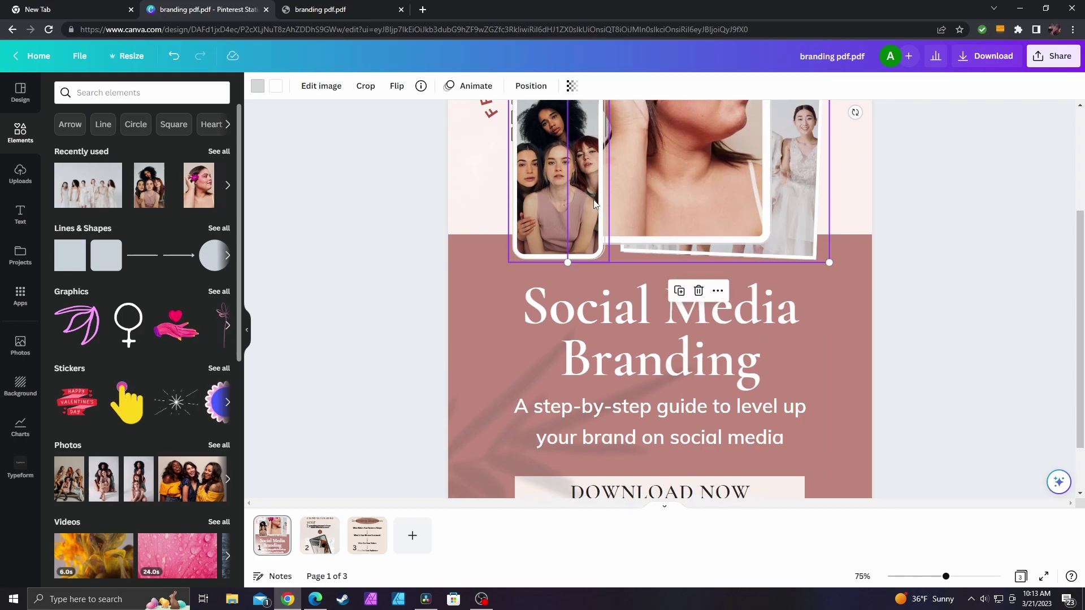
scroll(594, 205, "down", 3)
Step: Change the cover title to 'Social Media Design' and widen its box onto two lines
left_click(670, 368)
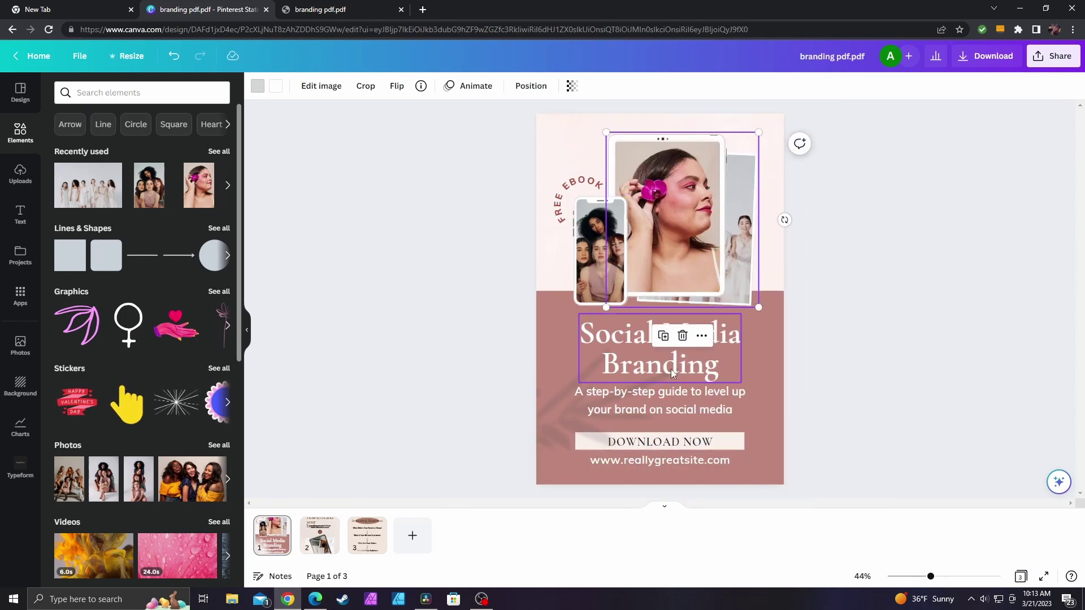
left_click(670, 368)
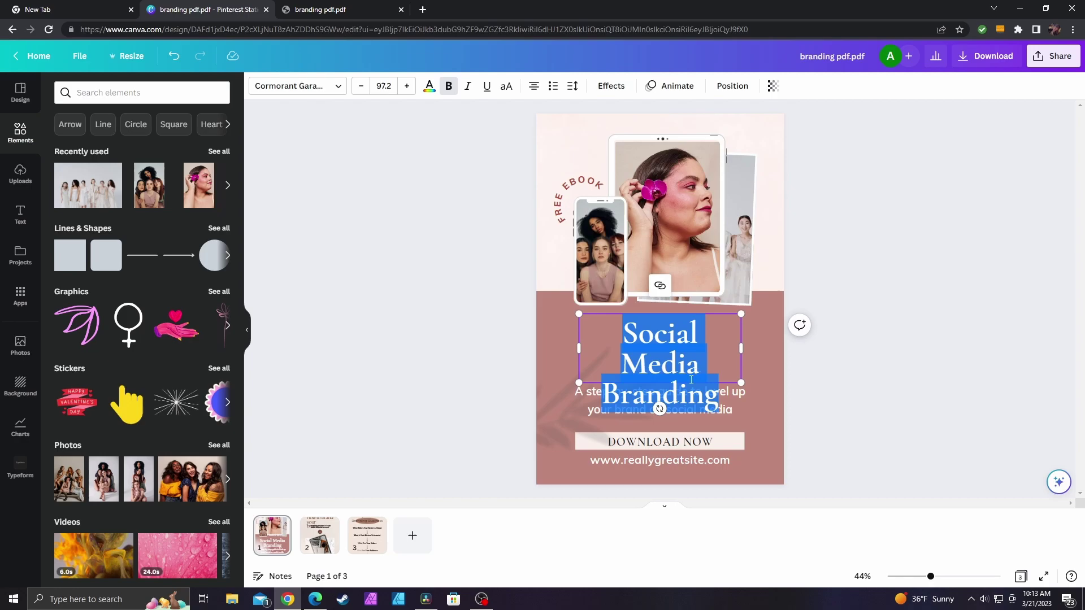
left_click(691, 379)
double_click(630, 393)
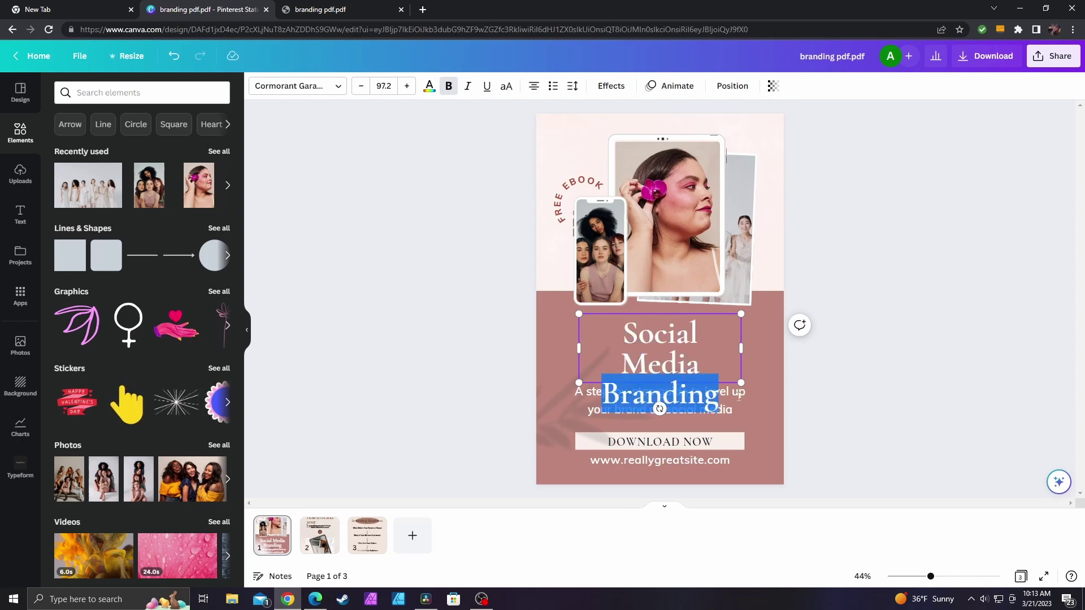
key("BackSpace")
type("des")
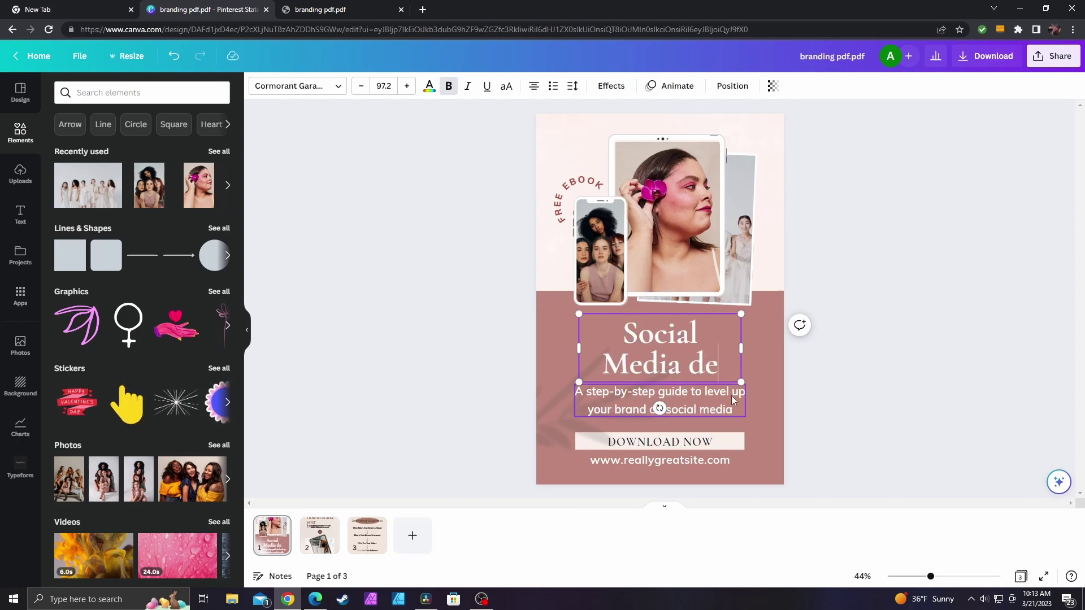
key("BackSpace")
key("BackSpace")
key("BackSpace")
type("Design")
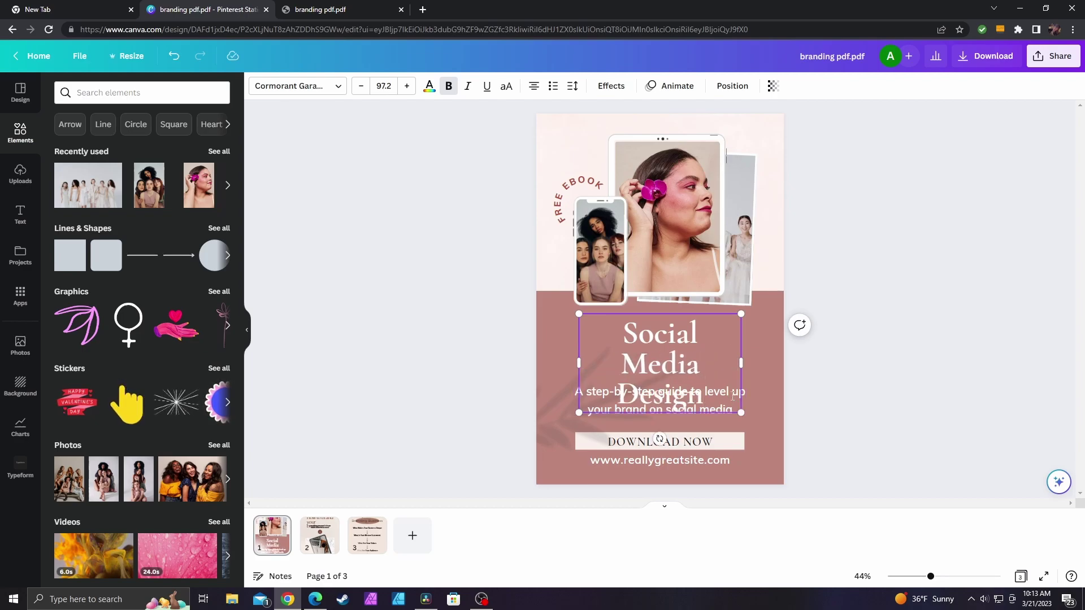
left_click_drag(741, 363, 757, 363)
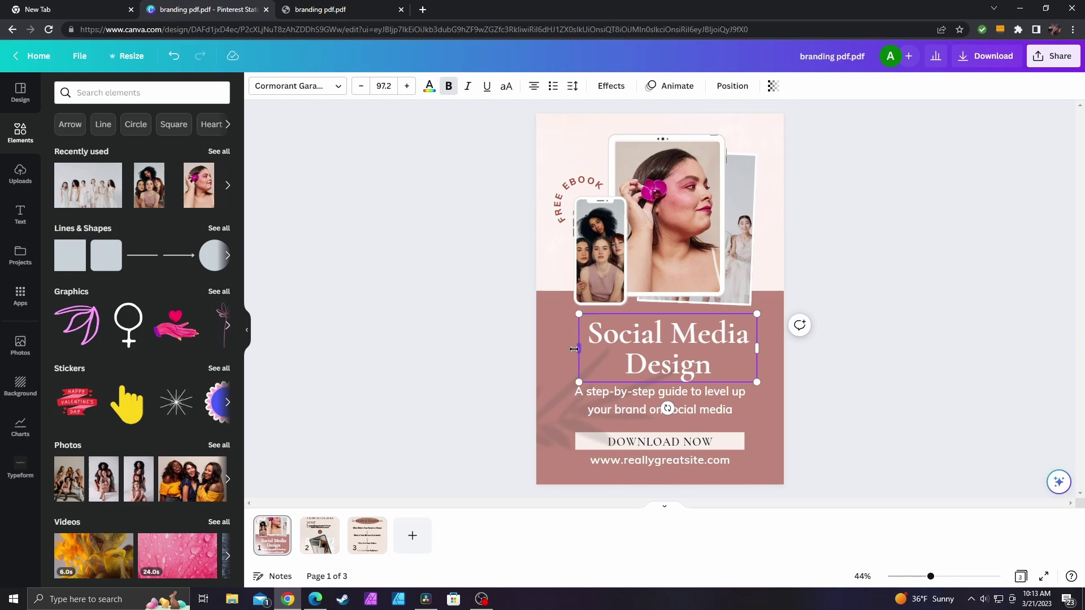
left_click_drag(573, 350, 573, 348)
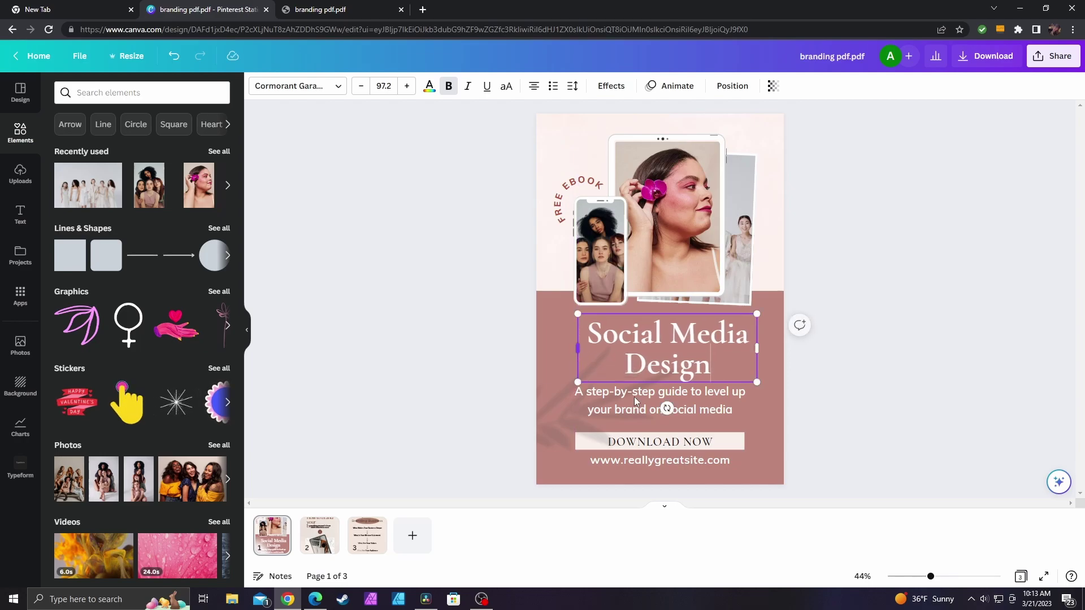
Step: Make page 1's top background light blue
left_click(555, 176)
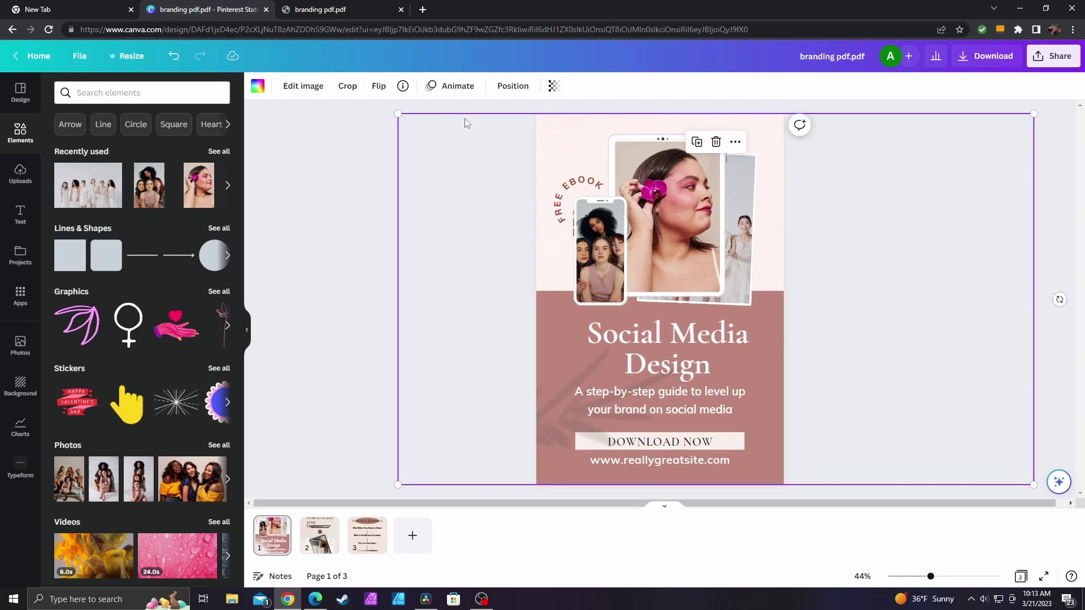
left_click(258, 86)
scroll(130, 395, "down", 2)
left_click(158, 502)
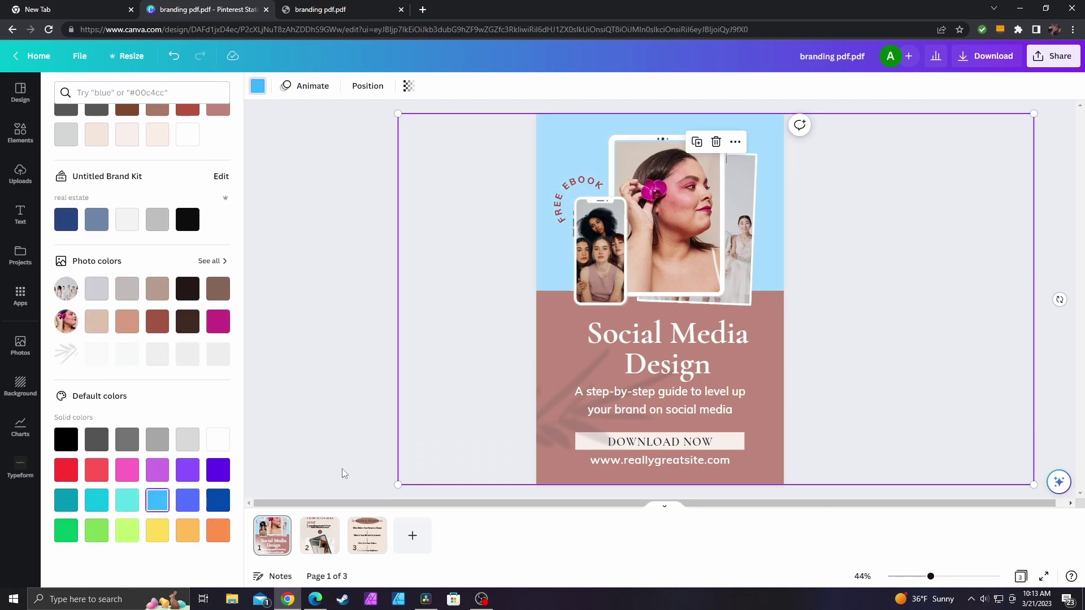
key("Escape")
Step: Add the hand-holding-heart graphic to page 1 and shrink it
scroll(162, 330, "down", 4)
scroll(167, 311, "up", 4)
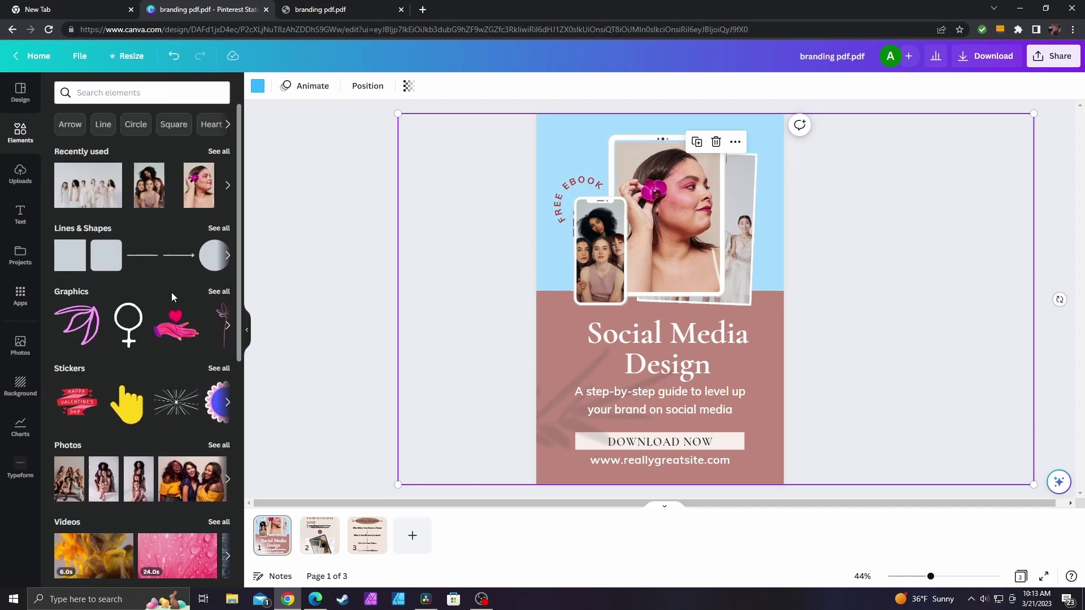
left_click(173, 344)
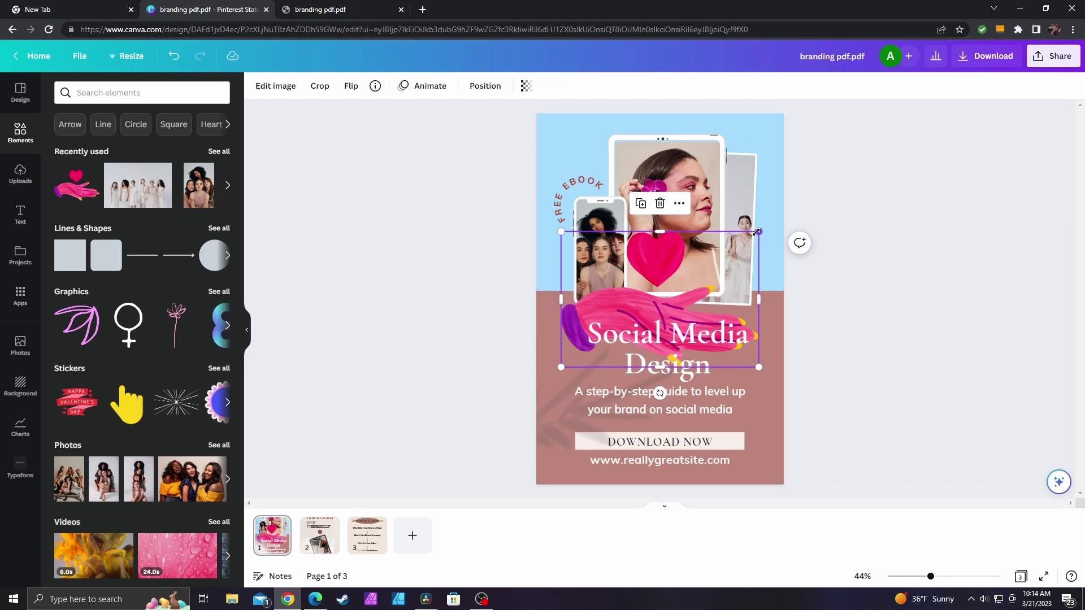
left_click_drag(757, 232, 582, 349)
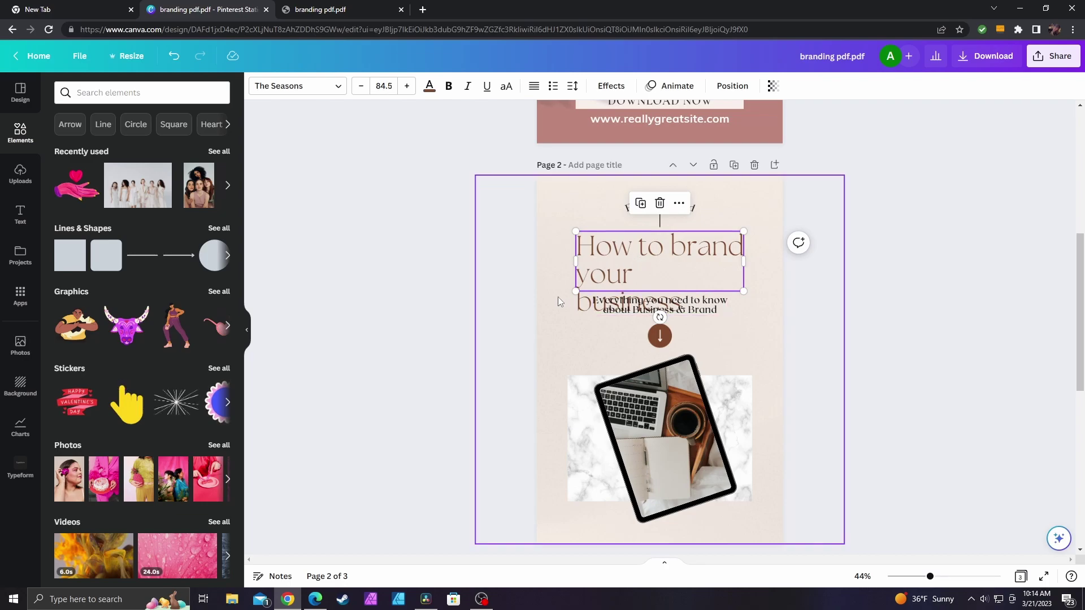
Step: Widen page 2's headline so it wraps as 'How to brand / your business'
key("Return")
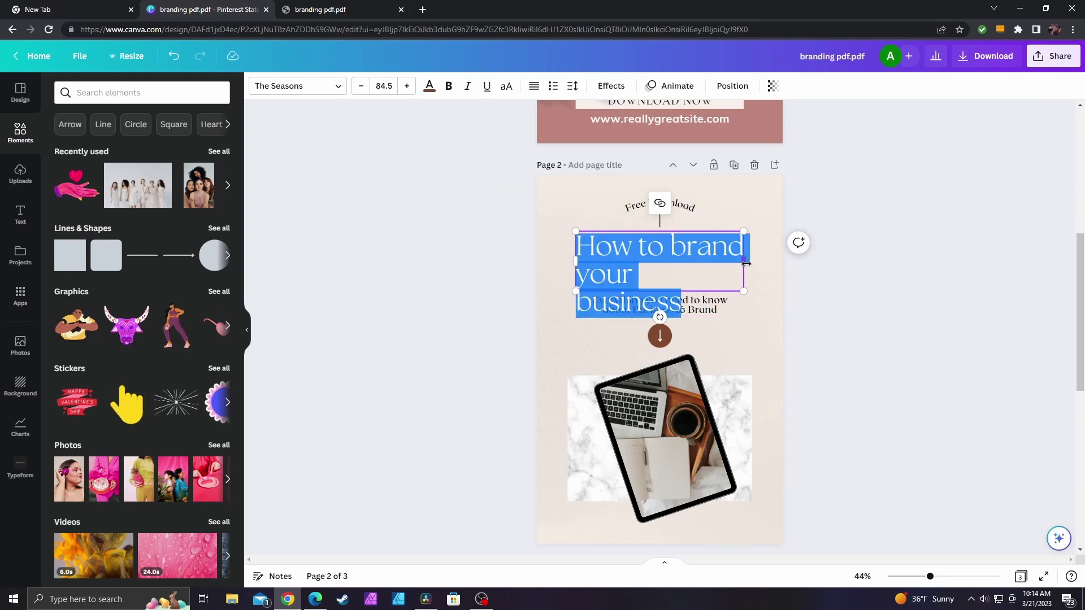
left_click_drag(746, 263, 750, 263)
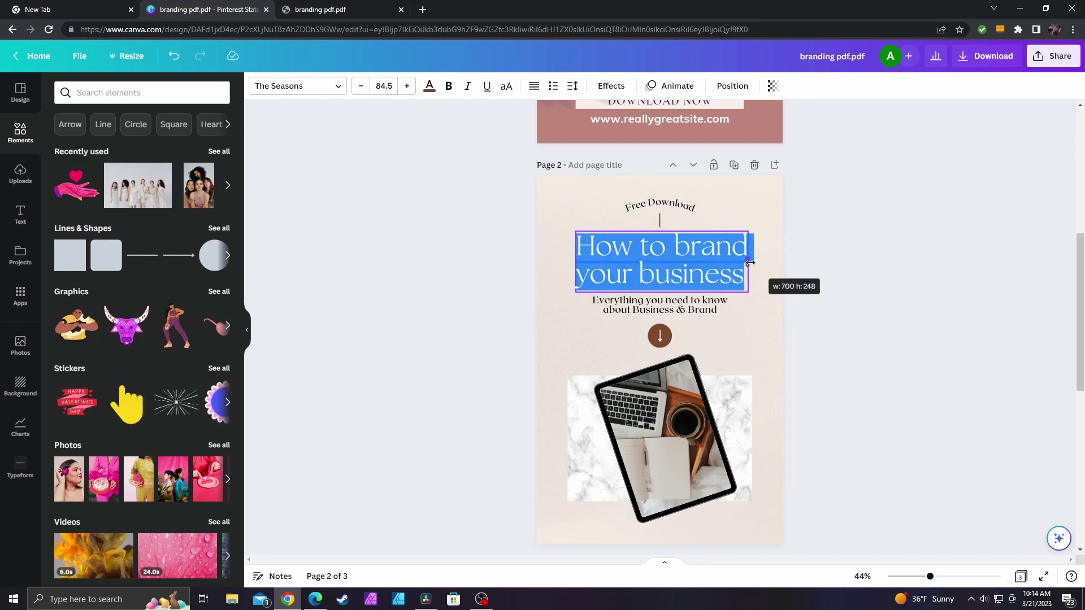
left_click(516, 387)
scroll(517, 388, "up", 2)
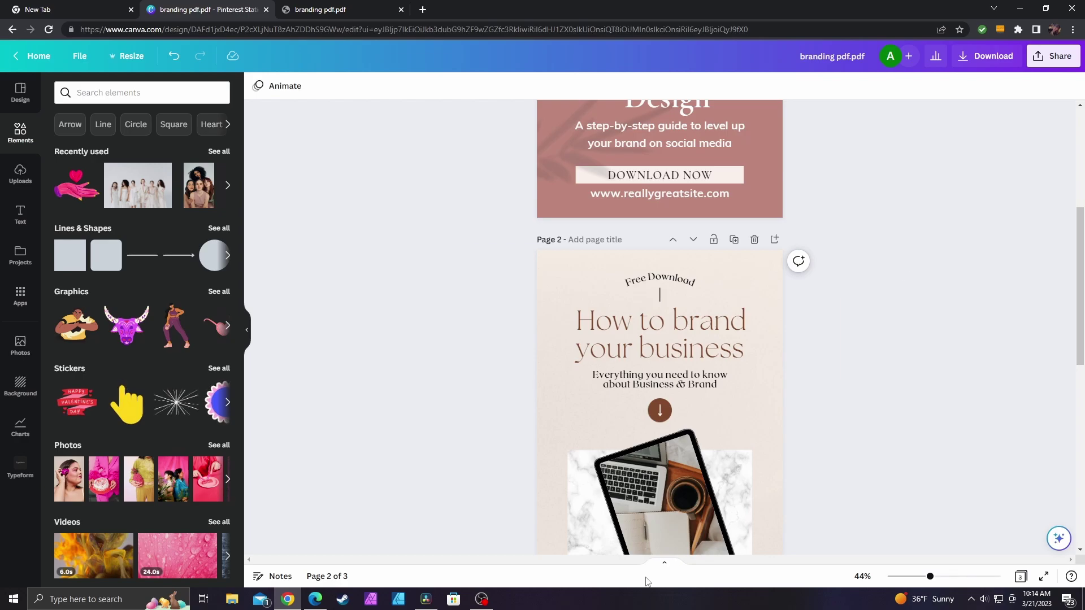
Step: In the page thumbnails, drag '5 Questions' to position 2 and add a blank page 4
left_click(661, 567)
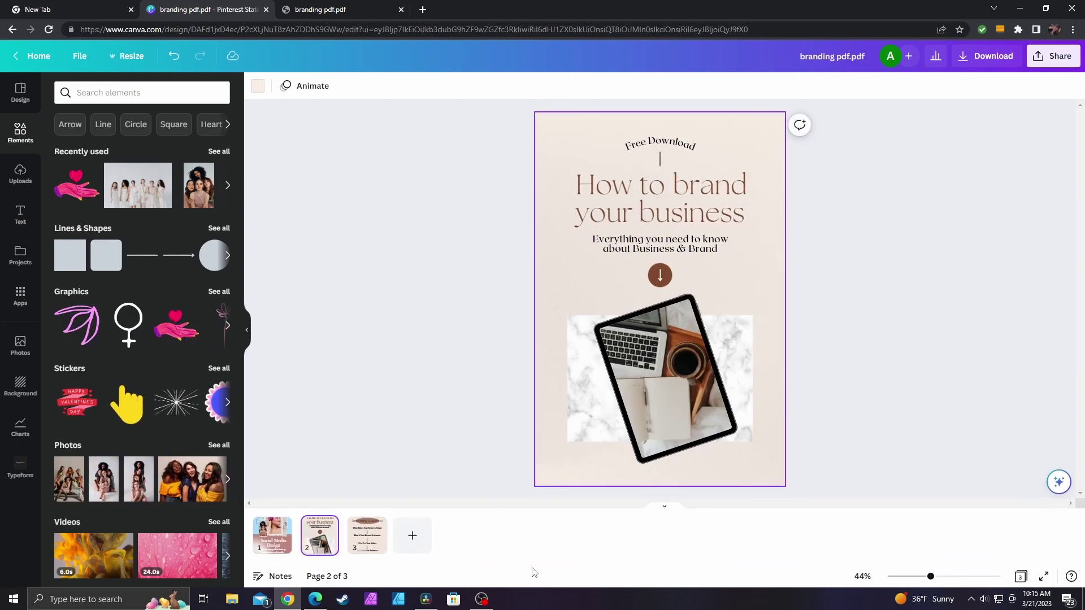
left_click_drag(365, 531, 308, 530)
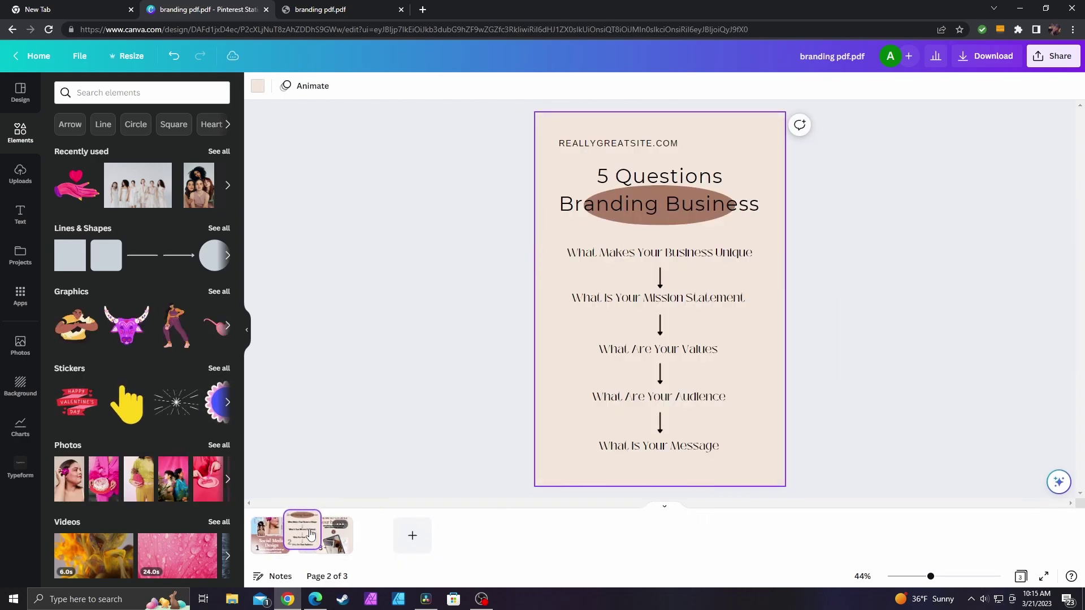
left_click(421, 541)
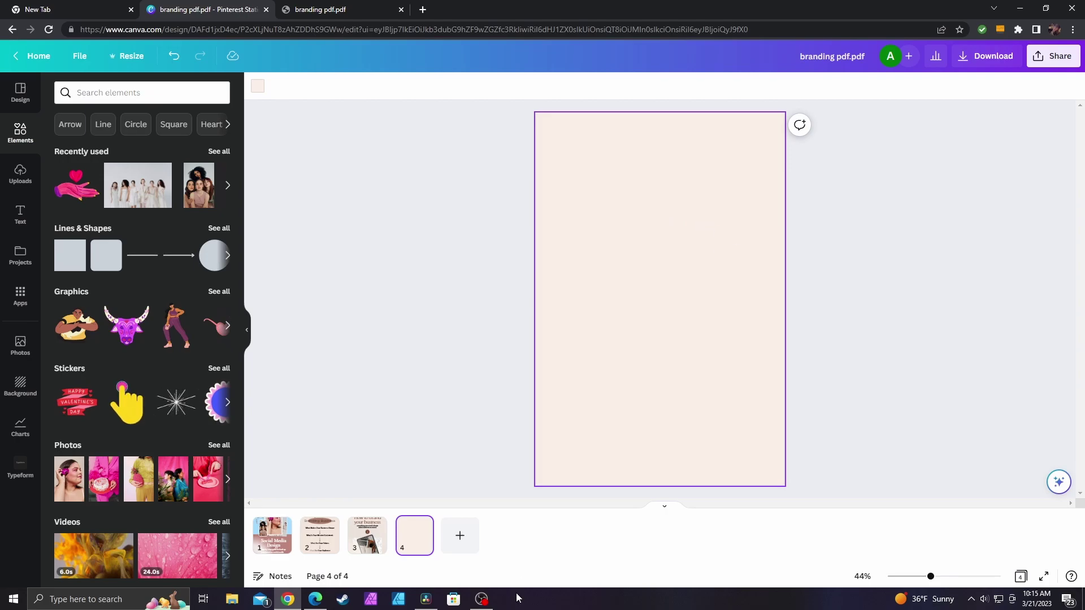
Step: On page 1, apply the Hammersmith style combination from Design > Styles
left_click(266, 541)
left_click(21, 95)
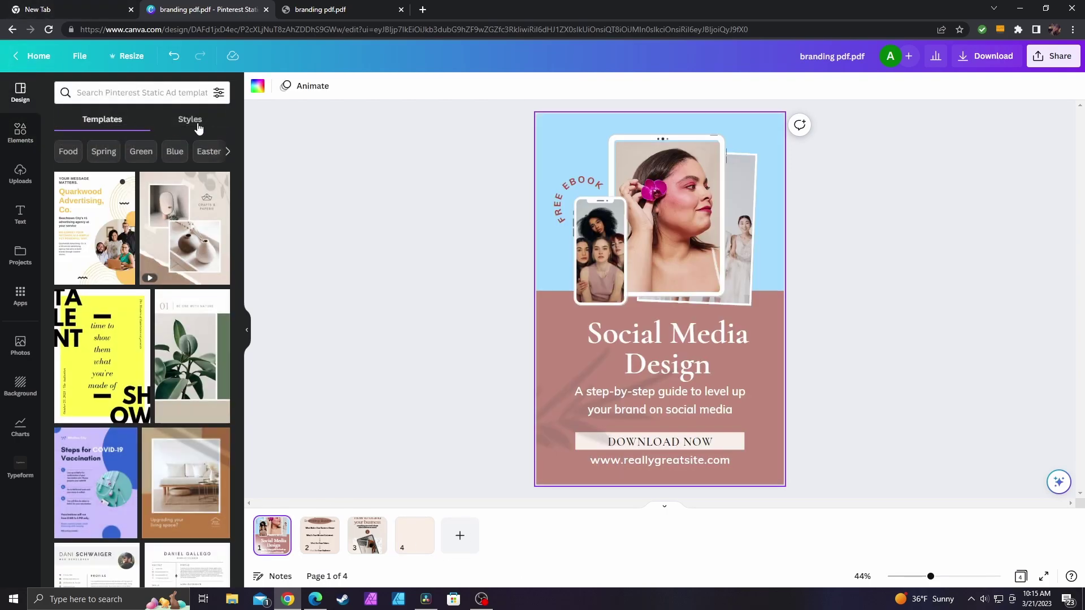
left_click(190, 119)
scroll(186, 225, "down", 2)
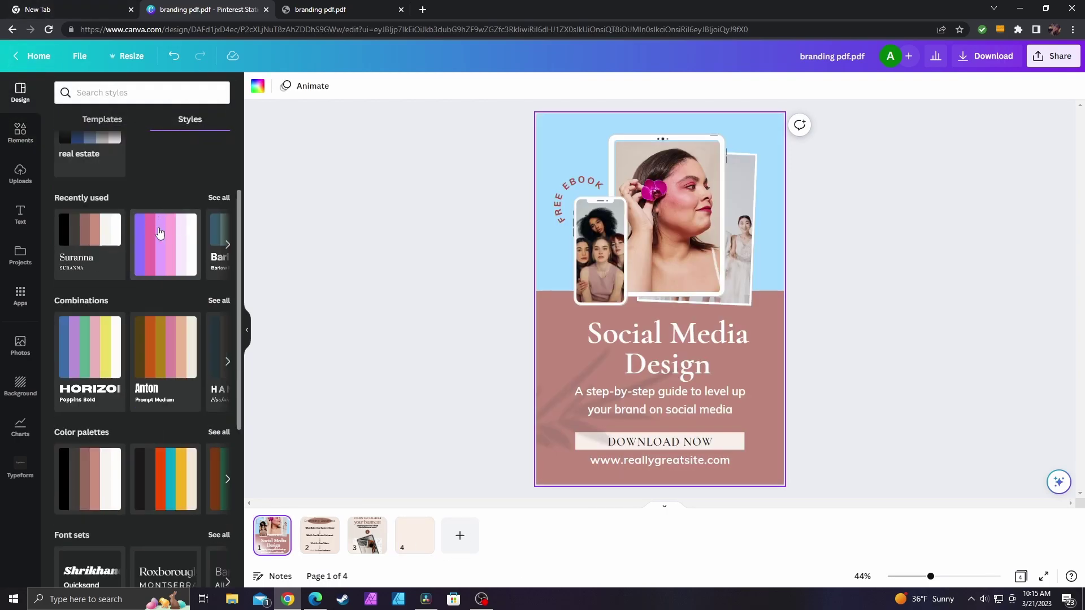
scroll(168, 239, "down", 5)
scroll(169, 237, "up", 6)
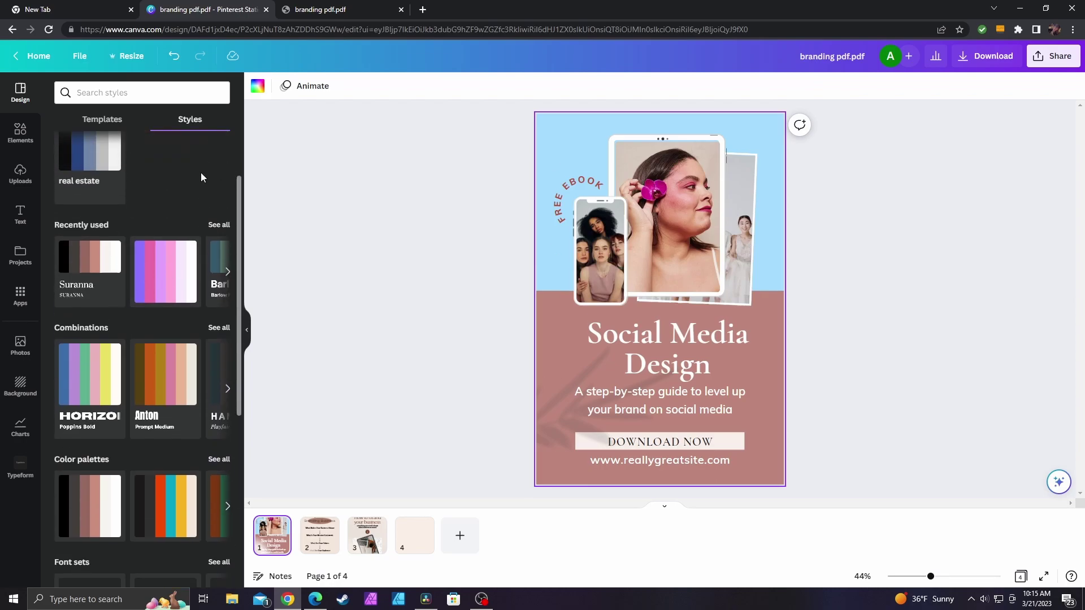
left_click(219, 335)
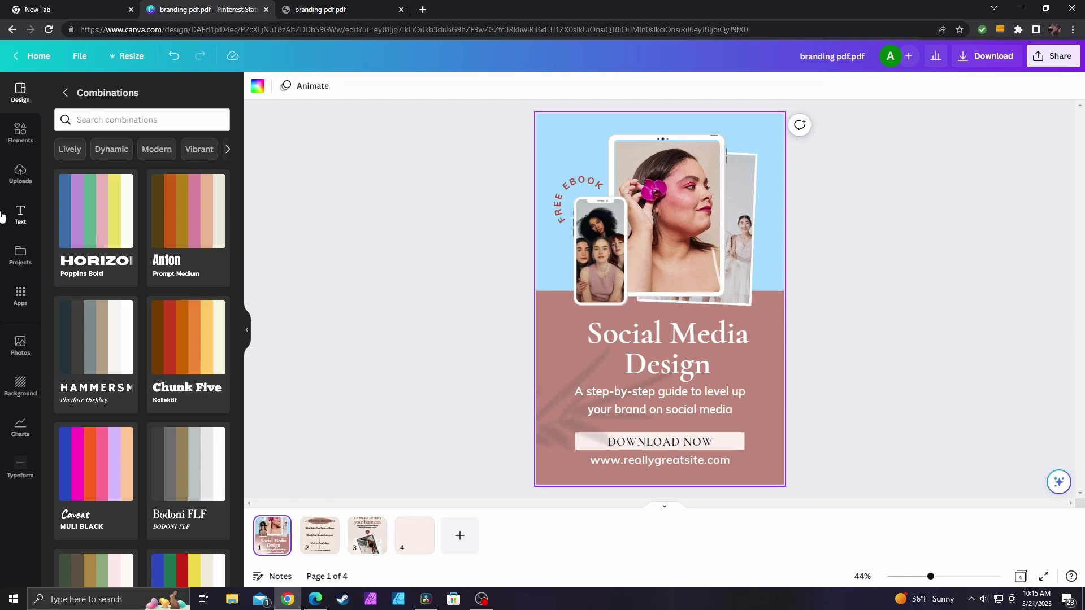
scroll(109, 345, "down", 5)
left_click(110, 304)
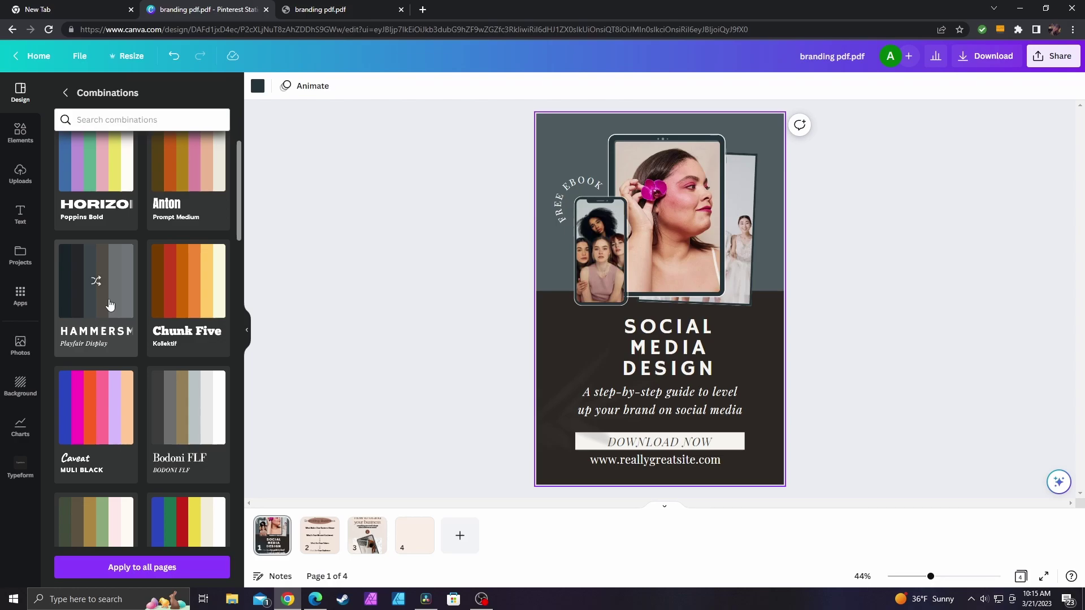
Step: Shuffle Hammersmith's colours until the cover has a charcoal top and white bottom
left_click(89, 276)
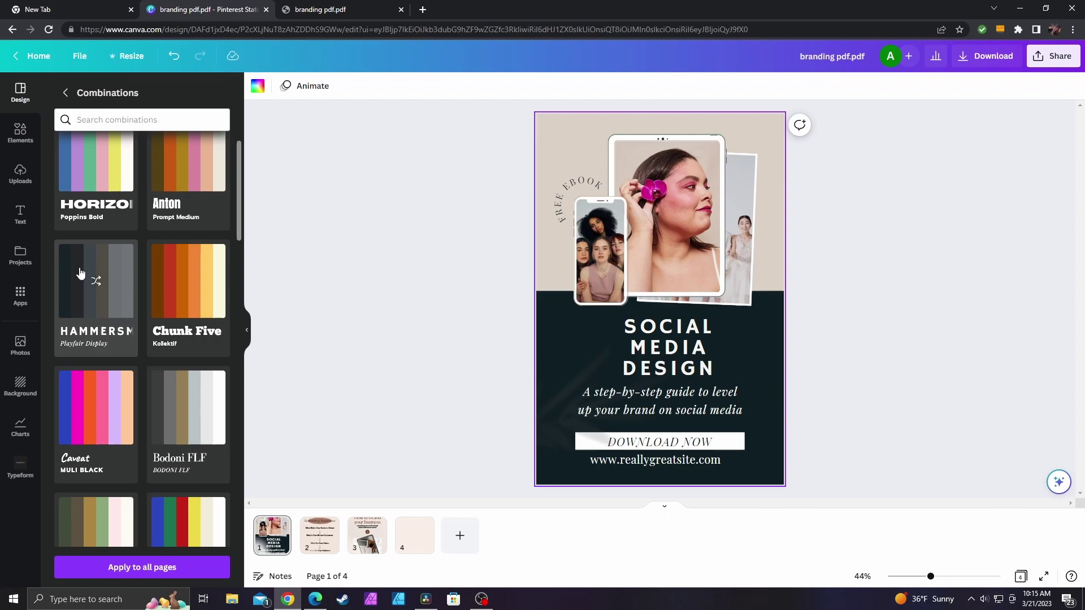
left_click(80, 273)
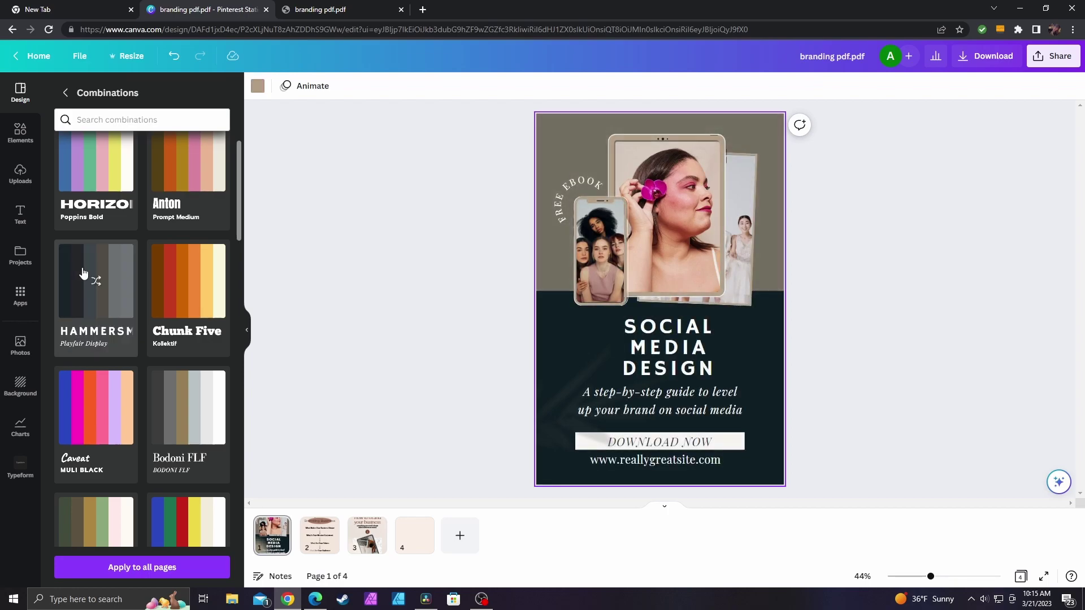
left_click(83, 273)
left_click(82, 273)
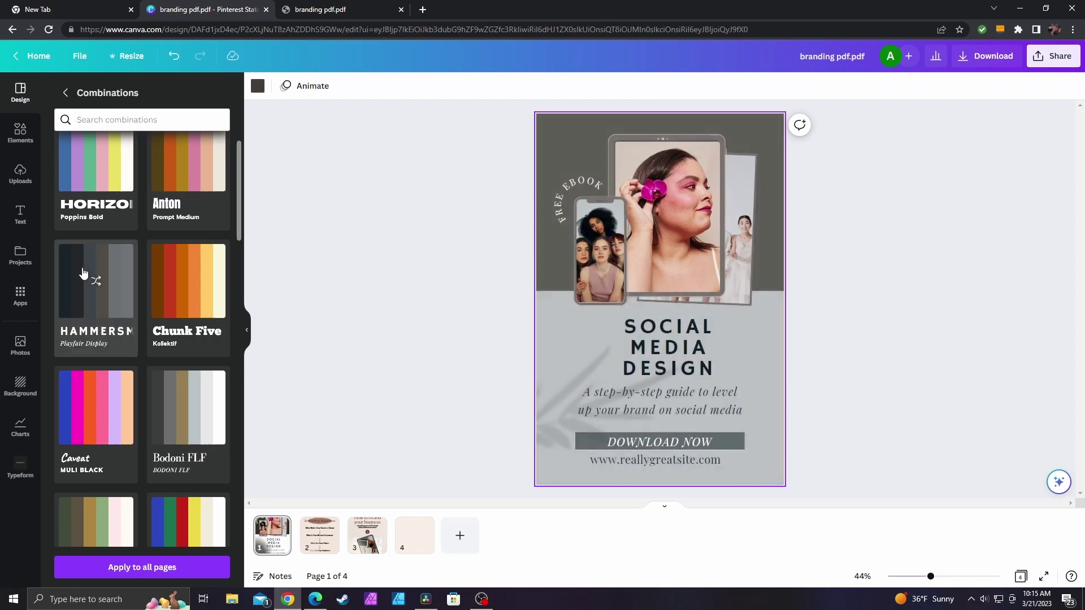
left_click(83, 273)
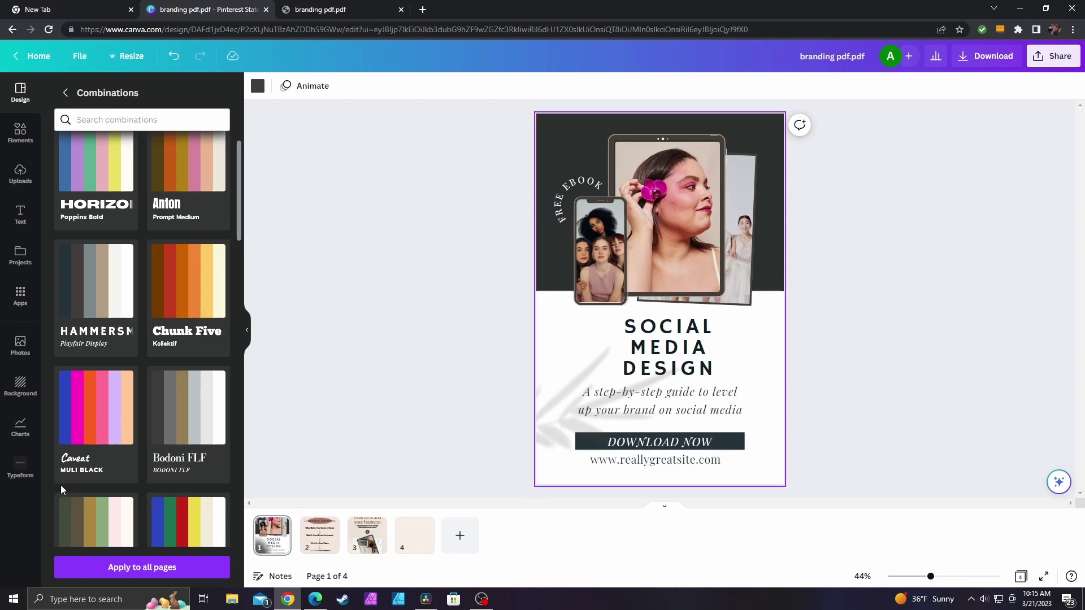
Step: Apply Hammersmith to all three pages, then join and widen page 2's title into one BRANDINGBUSINESS line
left_click(187, 567)
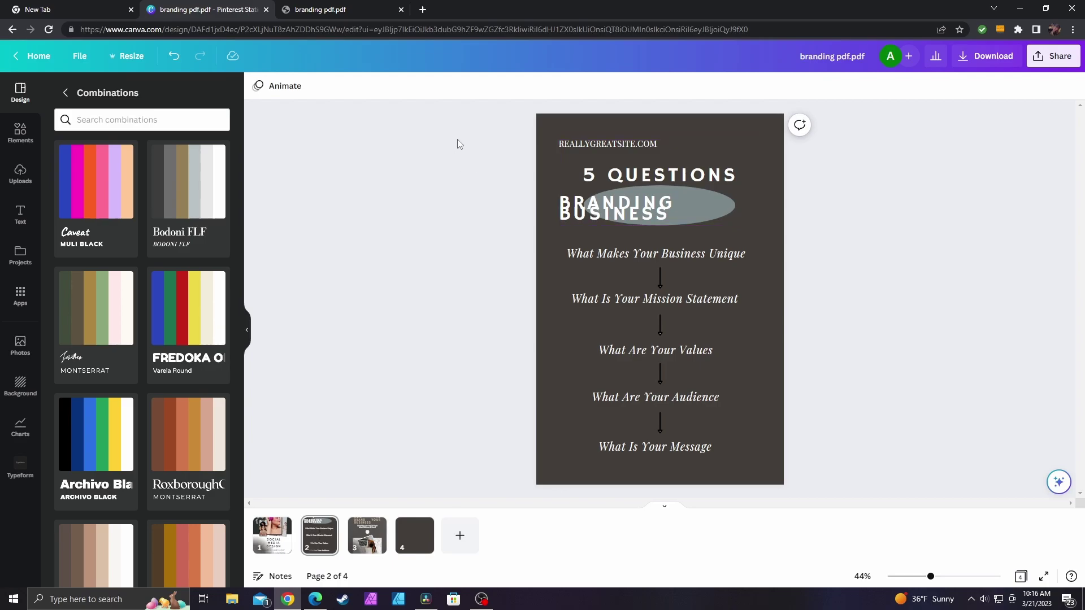
left_click(651, 206)
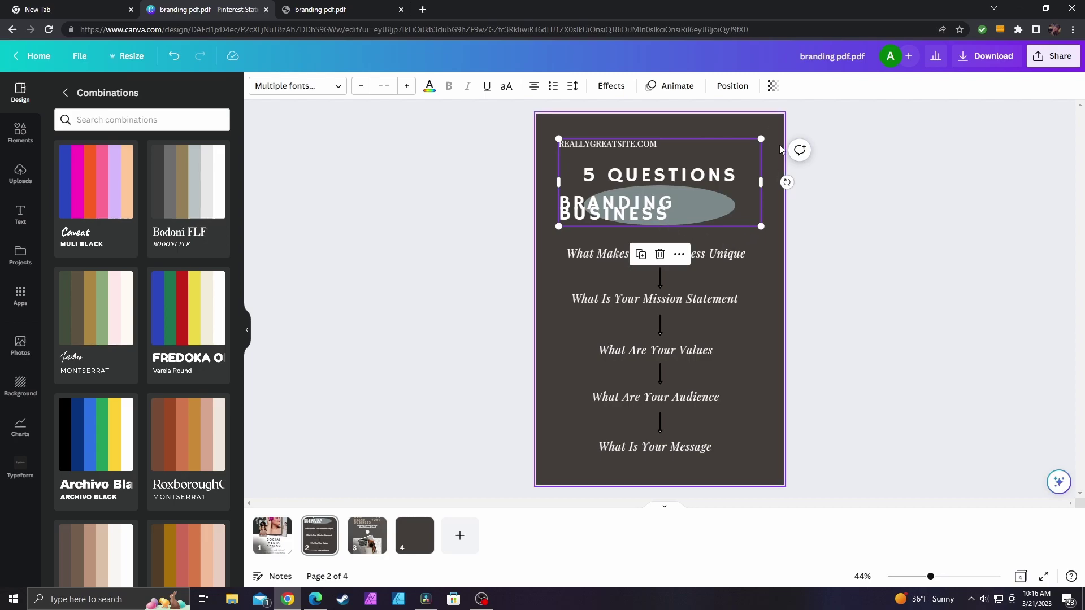
double_click(606, 218)
left_click(559, 214)
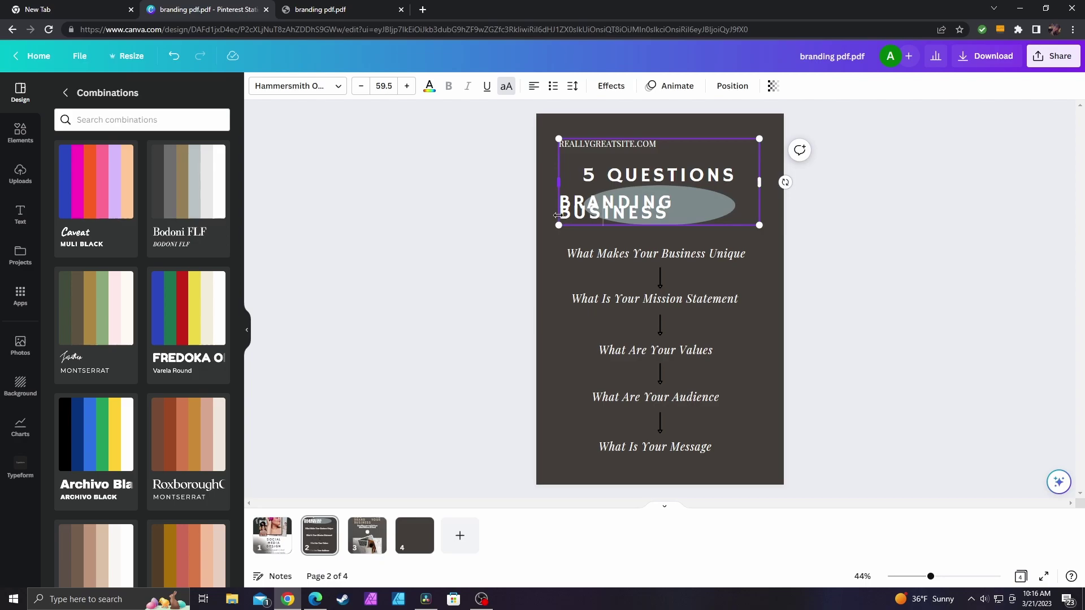
key("BackSpace")
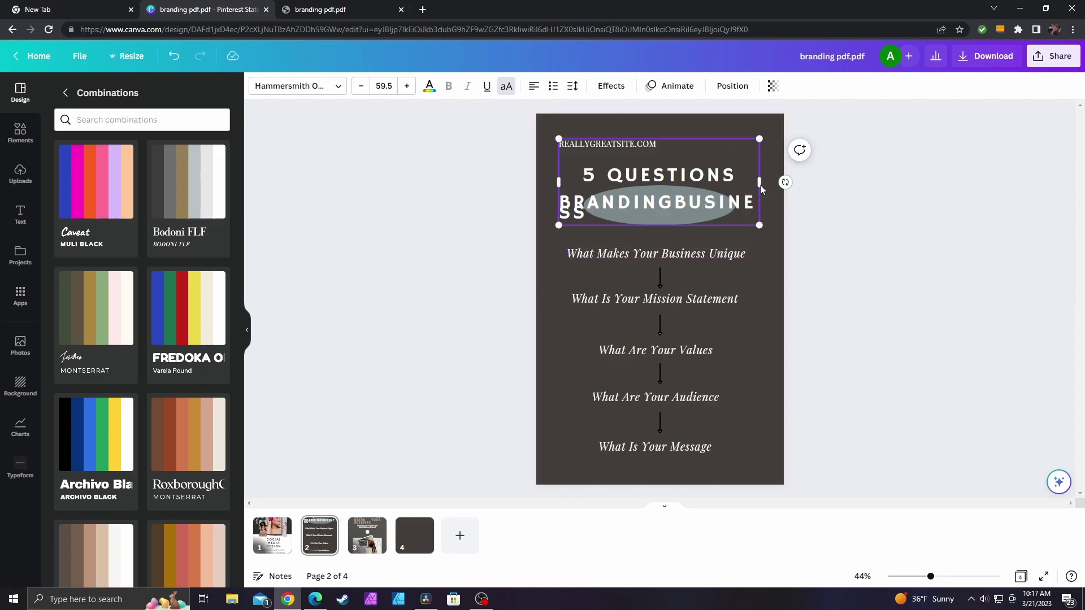
left_click_drag(761, 181, 771, 181)
left_click(907, 238)
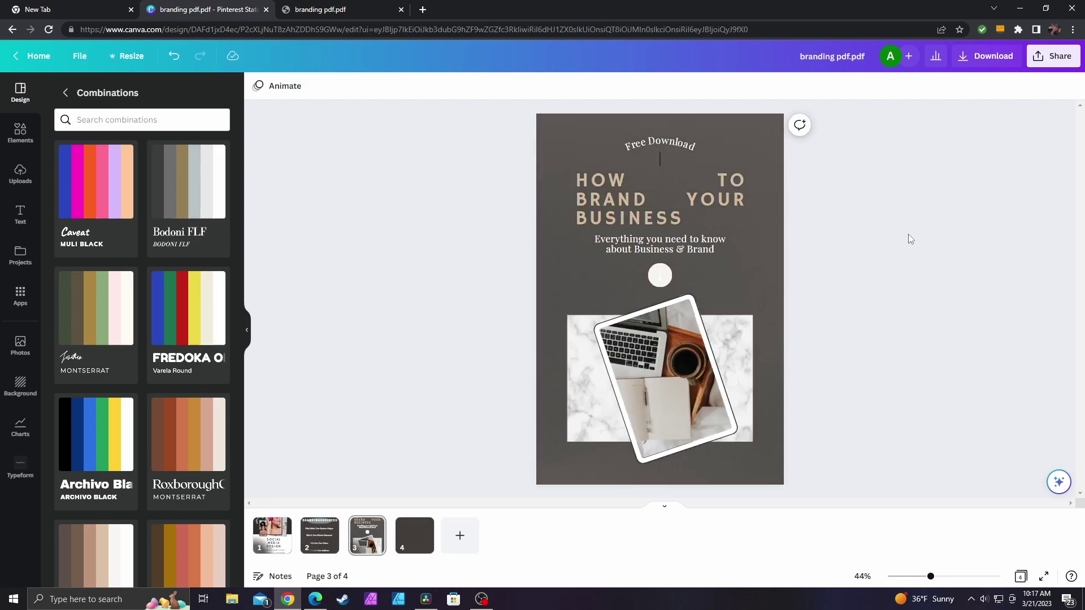
scroll(908, 239, "up", 1)
scroll(908, 239, "down", 2)
left_click(654, 209)
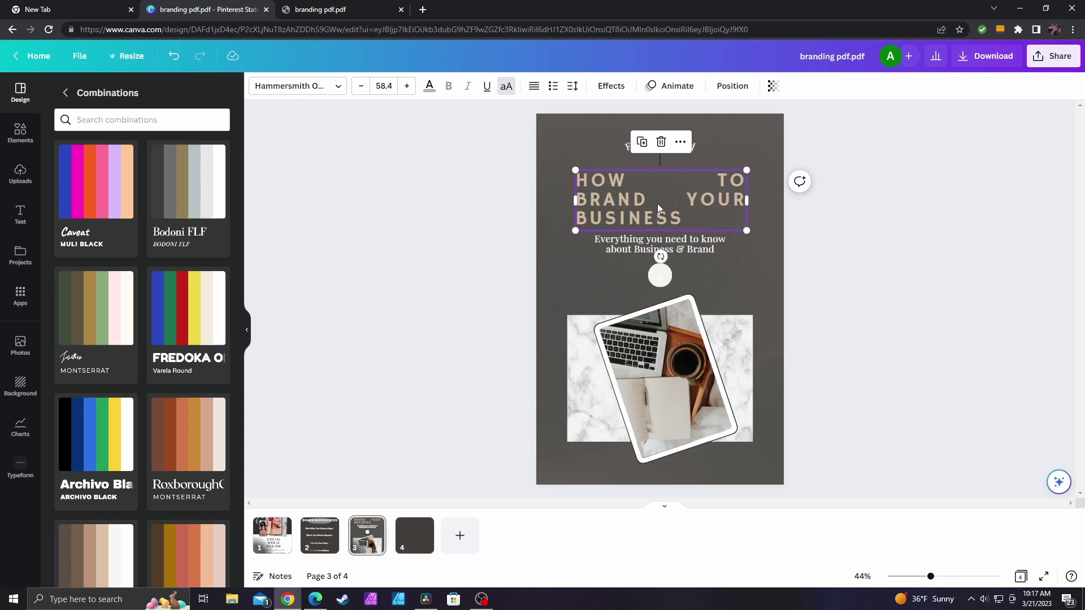